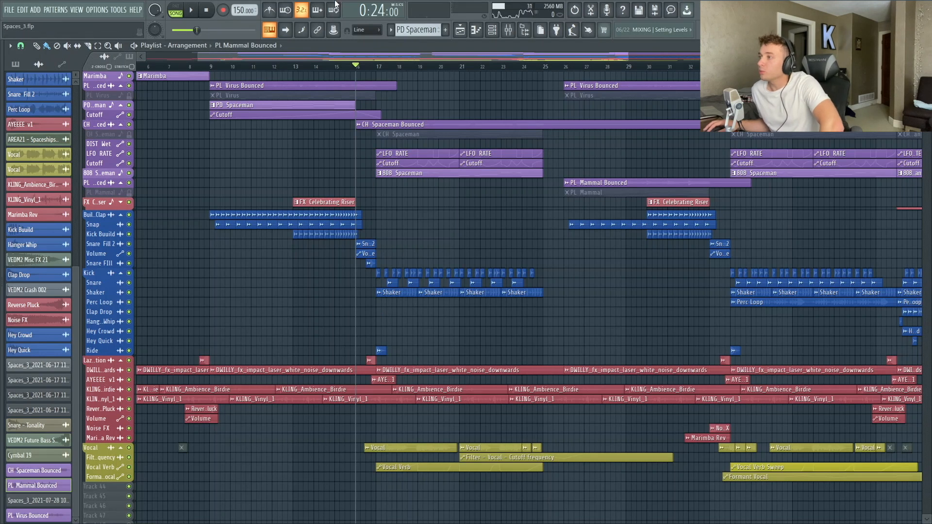
{"action": "mouse_move", "coordinate": [386, 68]}
{"action": "left_mouse_down"}
{"action": "mouse_move", "coordinate": [362, 87]}
{"action": "mouse_move", "coordinate": [397, 61]}
{"action": "mouse_move", "coordinate": [306, 61]}
{"action": "mouse_move", "coordinate": [449, 62]}
{"action": "mouse_move", "coordinate": [376, 61]}
{"action": "left_mouse_up"}
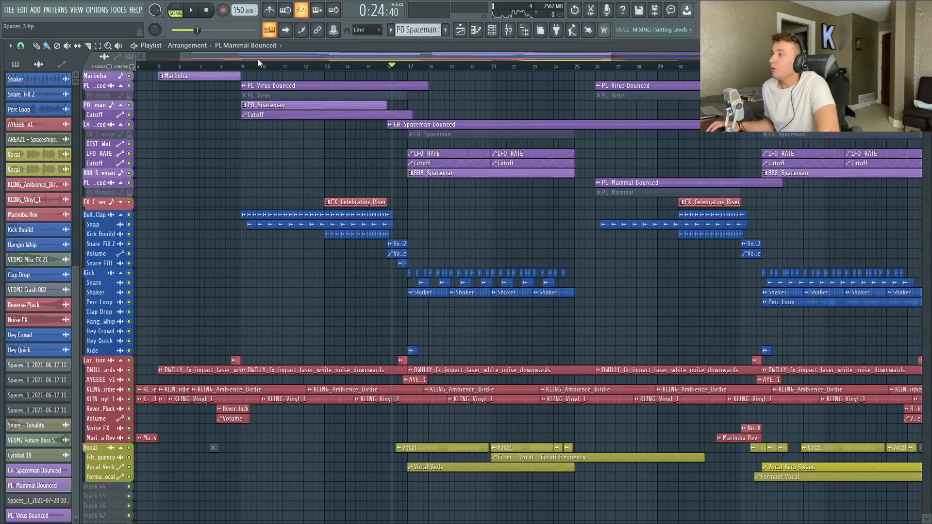
{"action": "left_click", "coordinate": [163, 67]}
{"action": "left_click", "coordinate": [355, 67]}
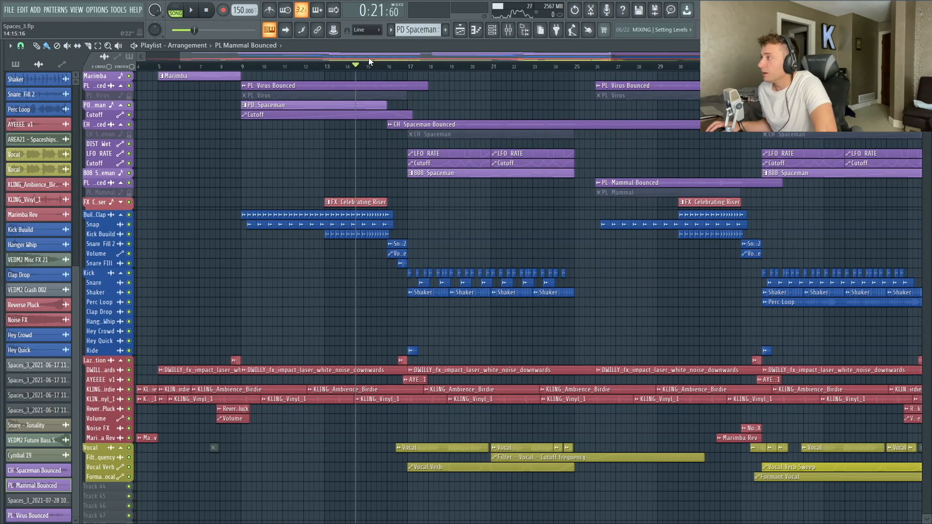
{"action": "scroll", "coordinate": [399, 140], "scroll_direction": "right", "scroll_amount": 3}
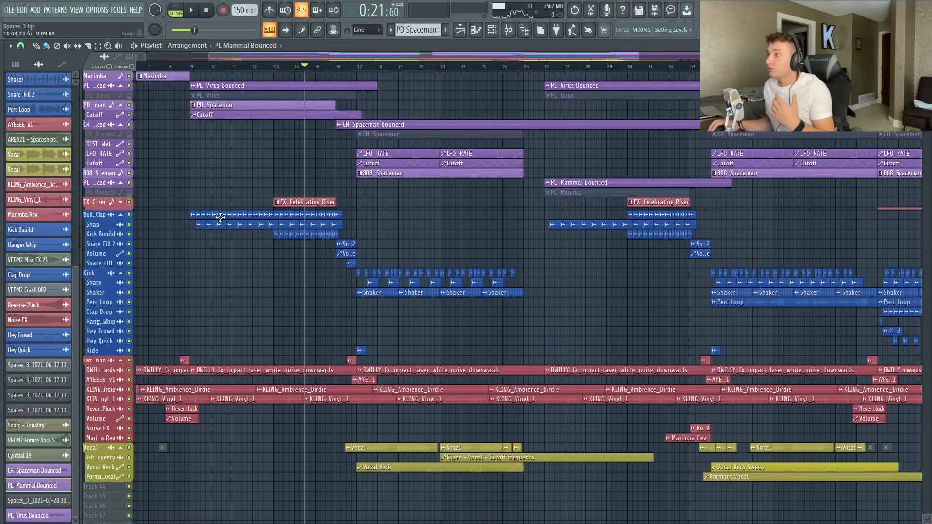
Solo the PD Spaceman track together with its Cutoff automation and play it back from bar 9.
{"action": "right_click", "coordinate": [128, 104]}
{"action": "left_click", "coordinate": [190, 67]}
{"action": "key", "text": "space"}
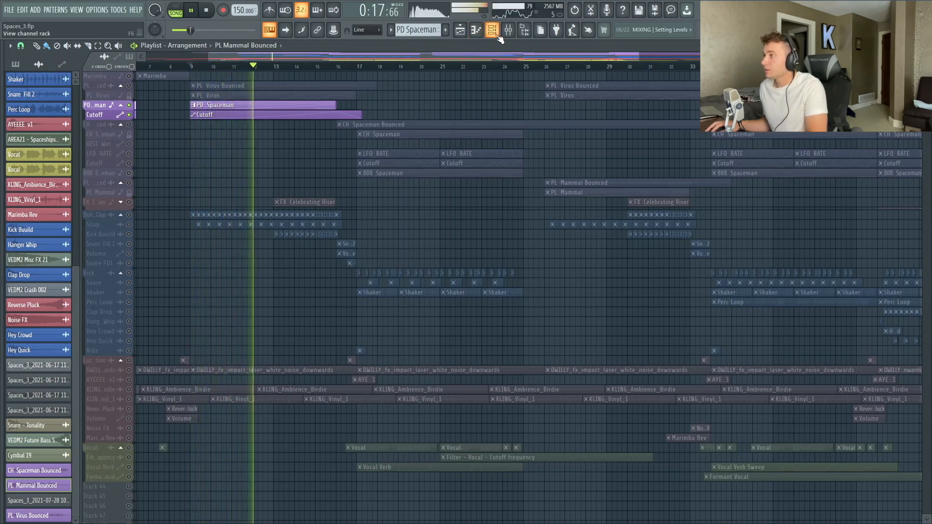
{"action": "key", "text": "space"}
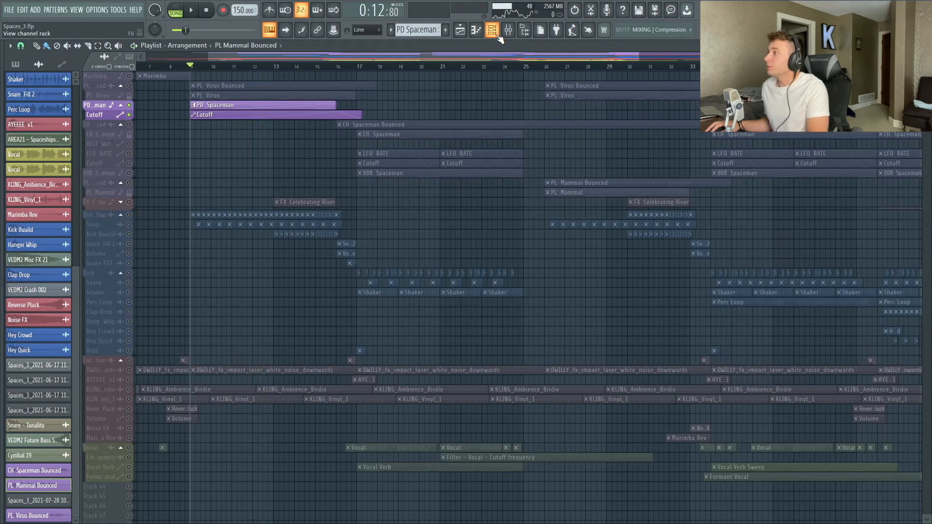
Examine the PD Spaceman chords in the piano roll, shrinking the velocity lane to enlarge the note area, and close it.
{"action": "left_click", "coordinate": [493, 32]}
{"action": "left_click", "coordinate": [262, 113]}
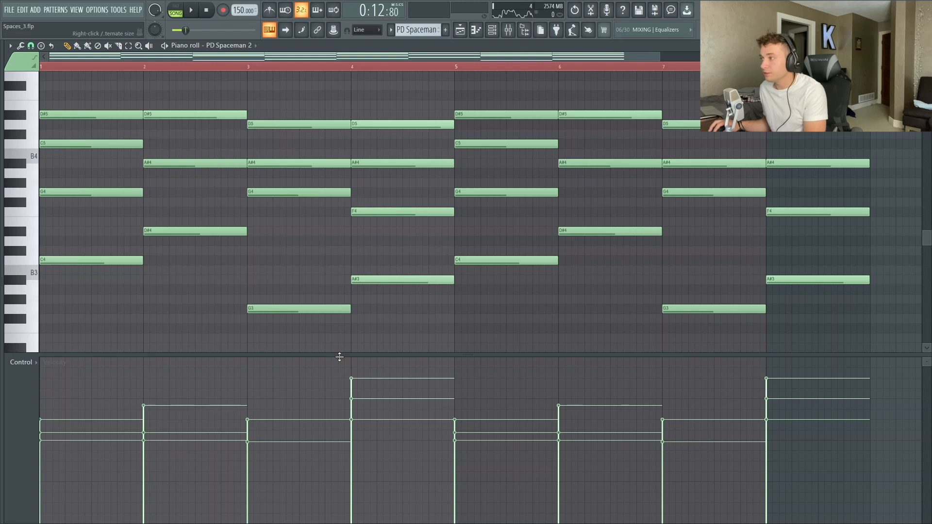
{"action": "left_click_drag", "start_coordinate": [339, 358], "coordinate": [364, 510]}
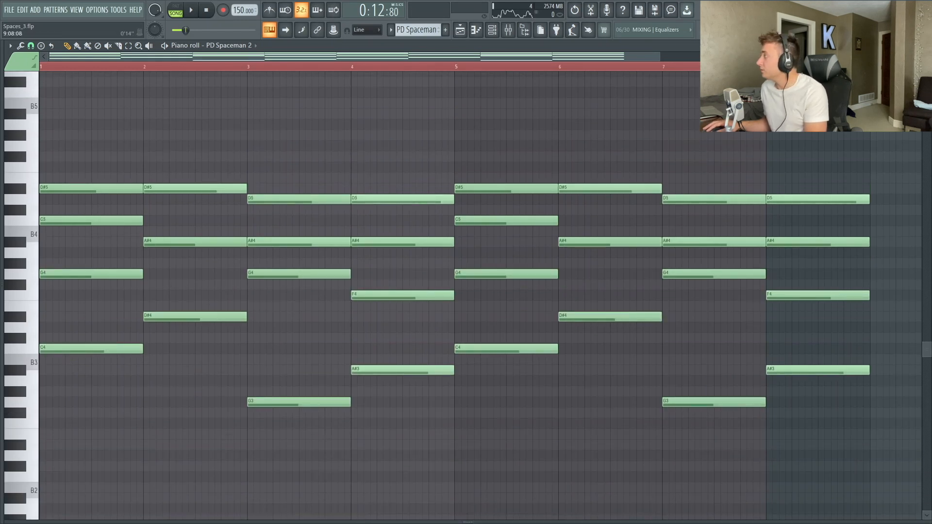
{"action": "key", "text": "Escape"}
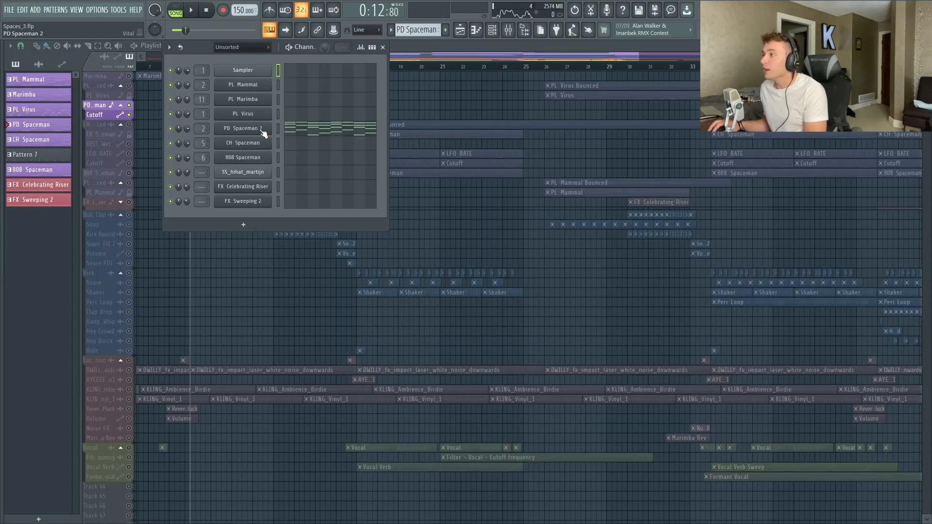
Open the Vital synth of the PD Spaceman 2 channel and display envelope 2.
{"action": "left_click", "coordinate": [259, 129]}
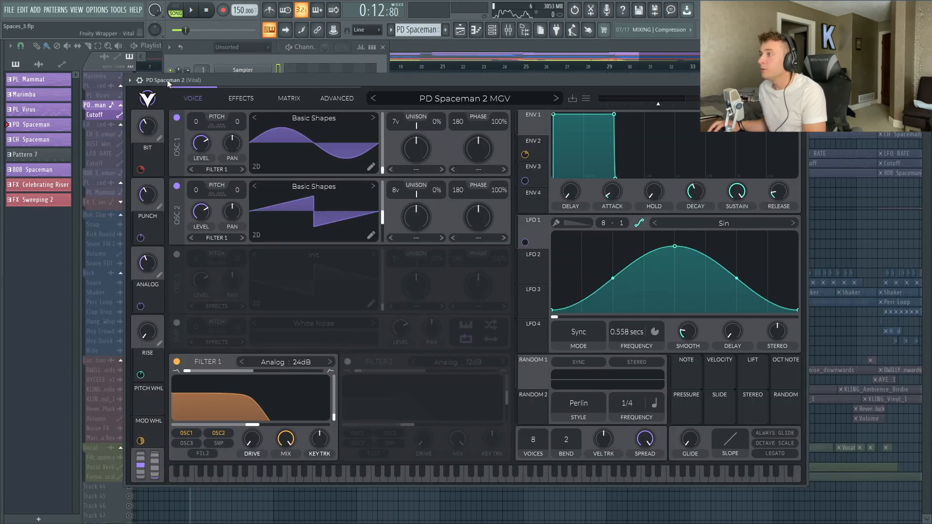
{"action": "left_click_drag", "start_coordinate": [167, 79], "coordinate": [228, 84]}
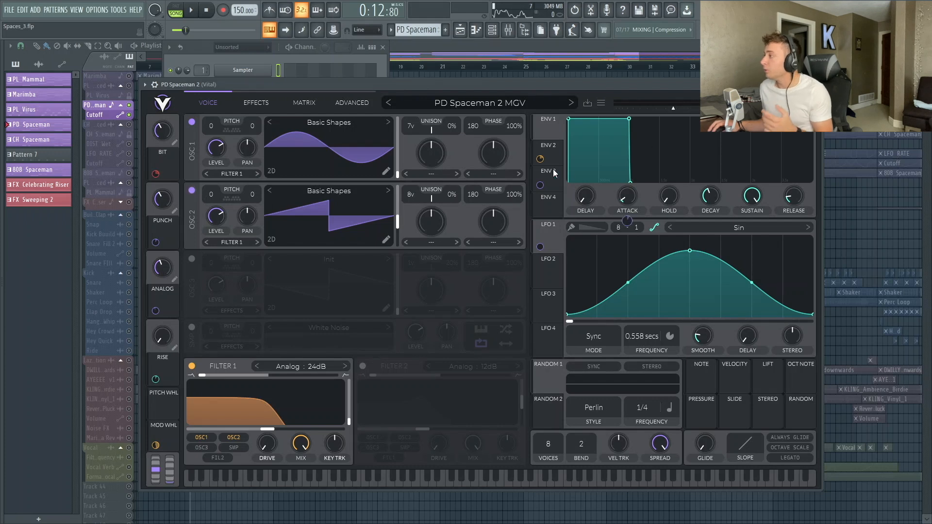
{"action": "left_click", "coordinate": [547, 154]}
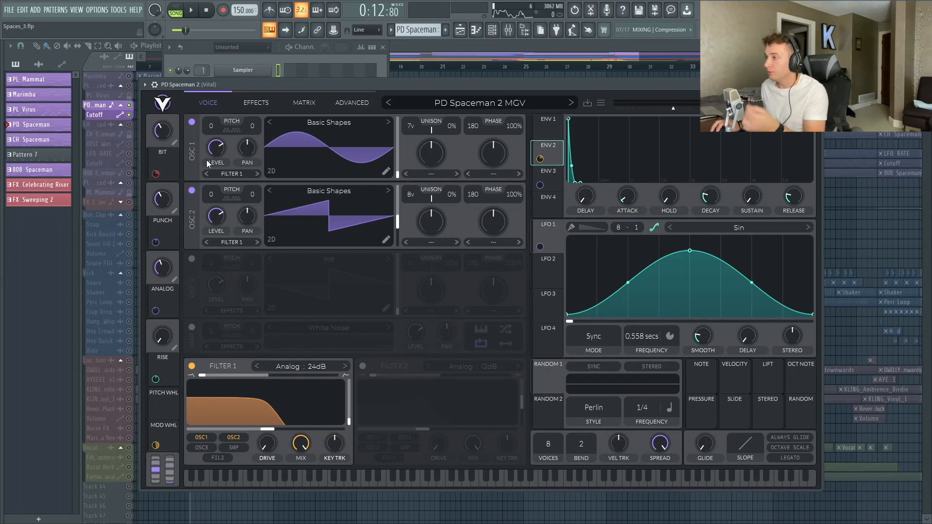
Audition oscillator 1 alone by playing the chords with oscillator 2 switched off, and restore oscillator 2.
{"action": "left_click", "coordinate": [192, 190]}
{"action": "left_click_drag", "start_coordinate": [225, 86], "coordinate": [227, 94]}
{"action": "key", "text": "space"}
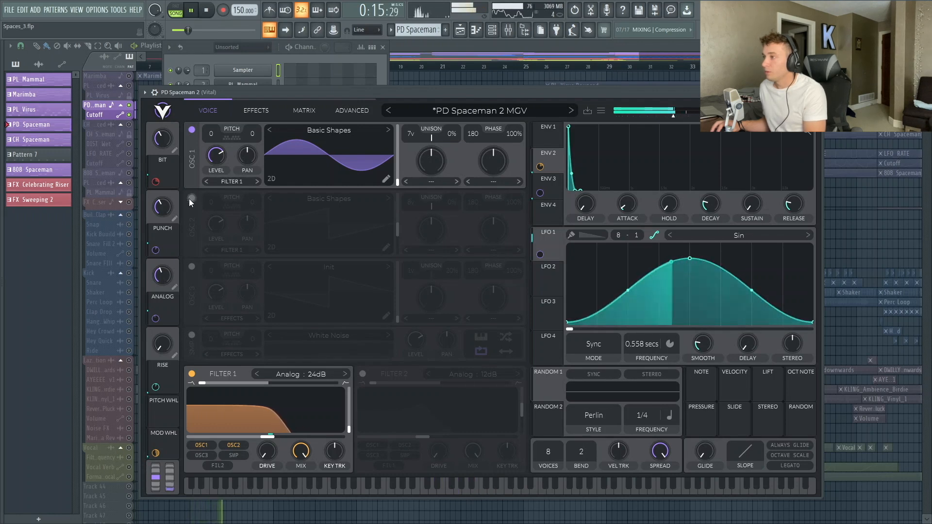
{"action": "left_click", "coordinate": [190, 199]}
{"action": "key", "text": "space"}
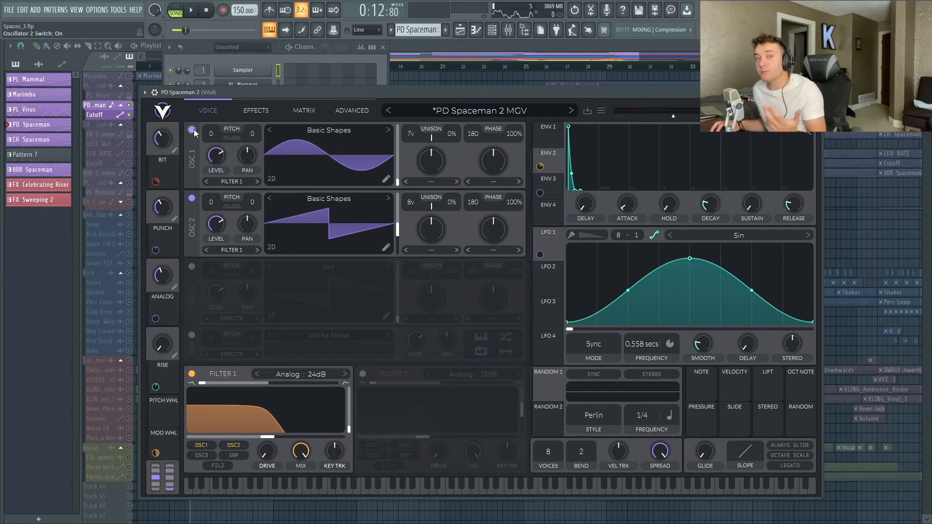
Audition oscillator 2 alone by playing the chords with oscillator 1 switched off, and restore oscillator 1.
{"action": "left_click", "coordinate": [192, 130]}
{"action": "left_click_drag", "start_coordinate": [219, 93], "coordinate": [214, 90]}
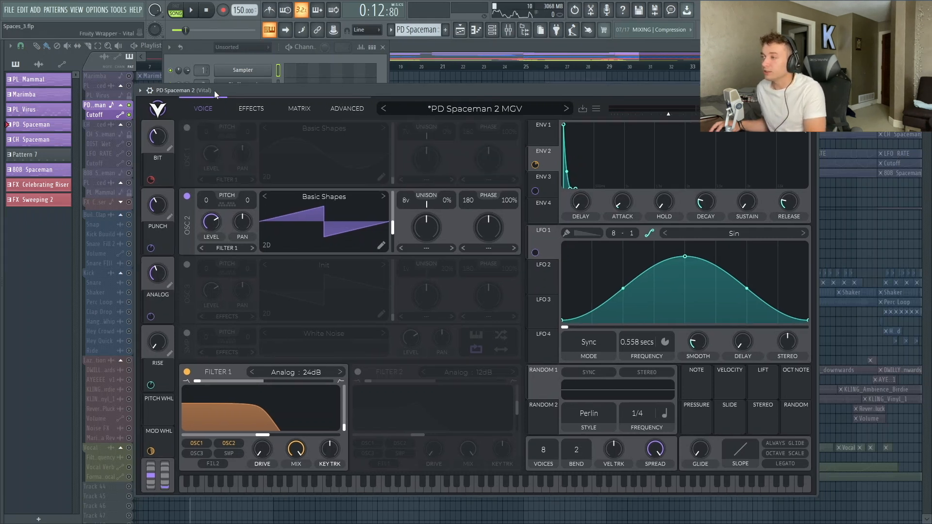
{"action": "key", "text": "space"}
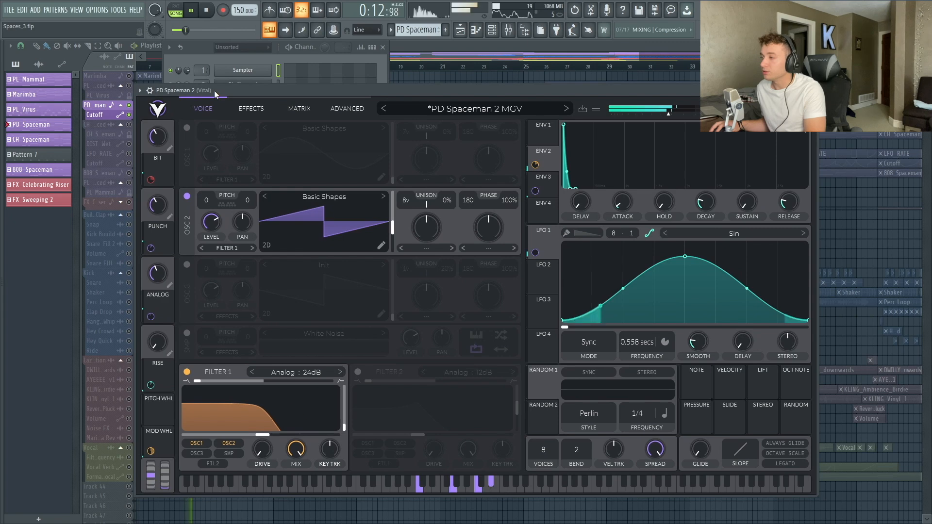
{"action": "left_click", "coordinate": [187, 128]}
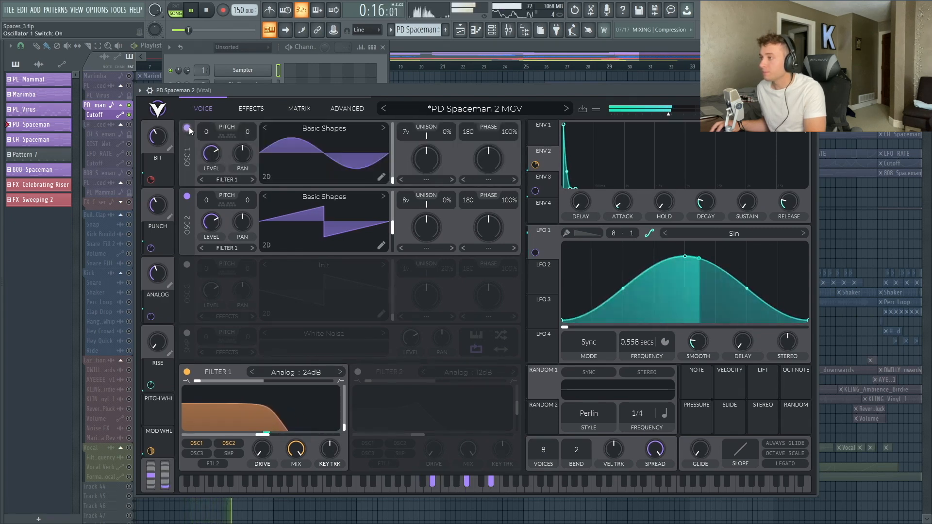
Show the synth's advanced oscillator and unison settings and stop the playback.
{"action": "left_click", "coordinate": [347, 109]}
{"action": "key", "text": "space"}
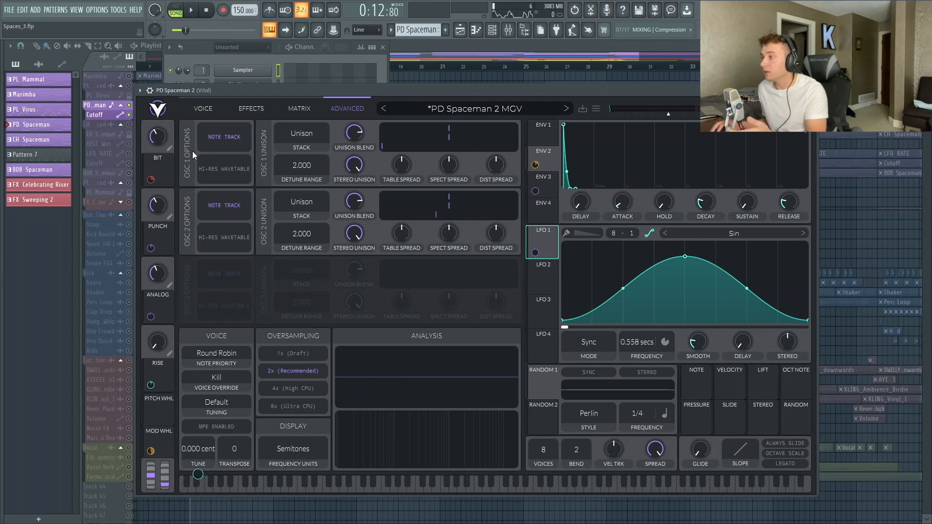
{"action": "left_click_drag", "start_coordinate": [225, 95], "coordinate": [243, 86]}
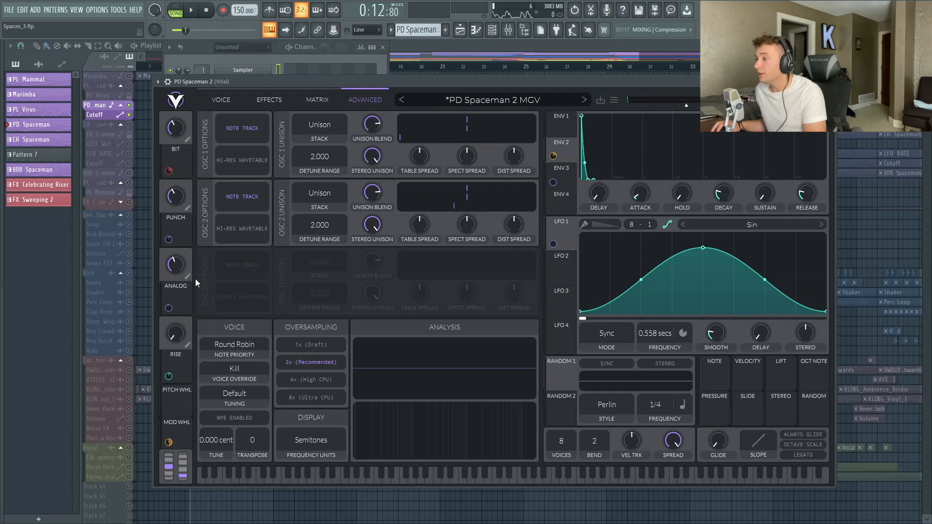
Play the chords while varying the Analog macro to hear its effect, and stop the playback.
{"action": "key", "text": "space"}
{"action": "mouse_move", "coordinate": [179, 269]}
{"action": "left_mouse_down"}
{"action": "mouse_move", "coordinate": [185, 211]}
{"action": "mouse_move", "coordinate": [180, 286]}
{"action": "left_mouse_up"}
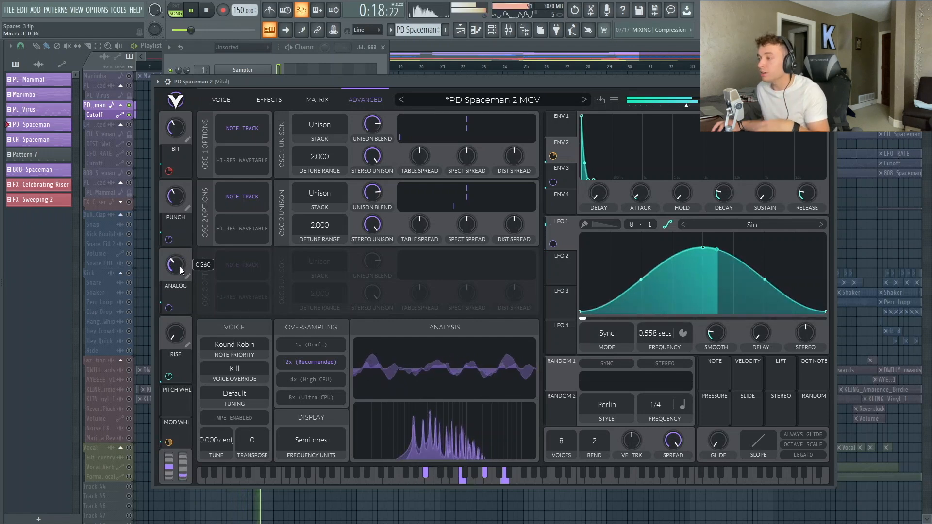
{"action": "key", "text": "space"}
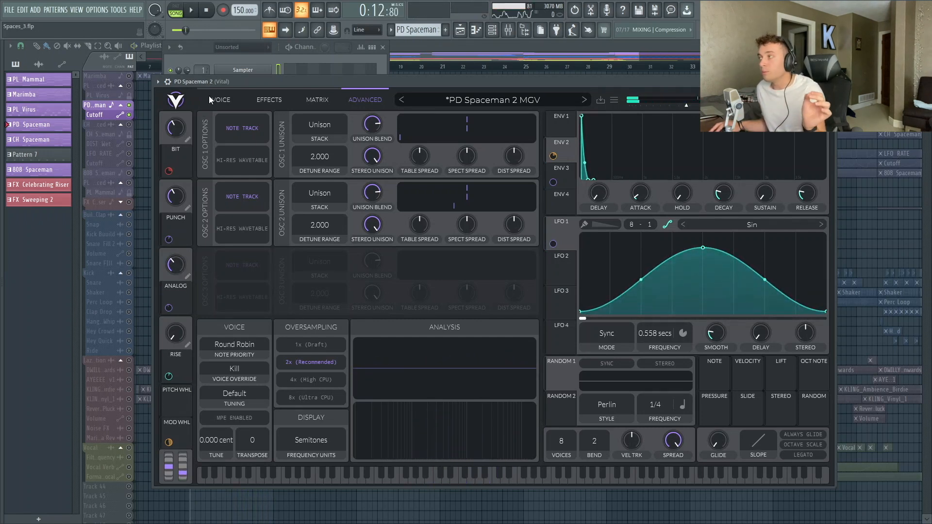
{"action": "key", "text": "space"}
{"action": "left_click_drag", "start_coordinate": [185, 269], "coordinate": [180, 264]}
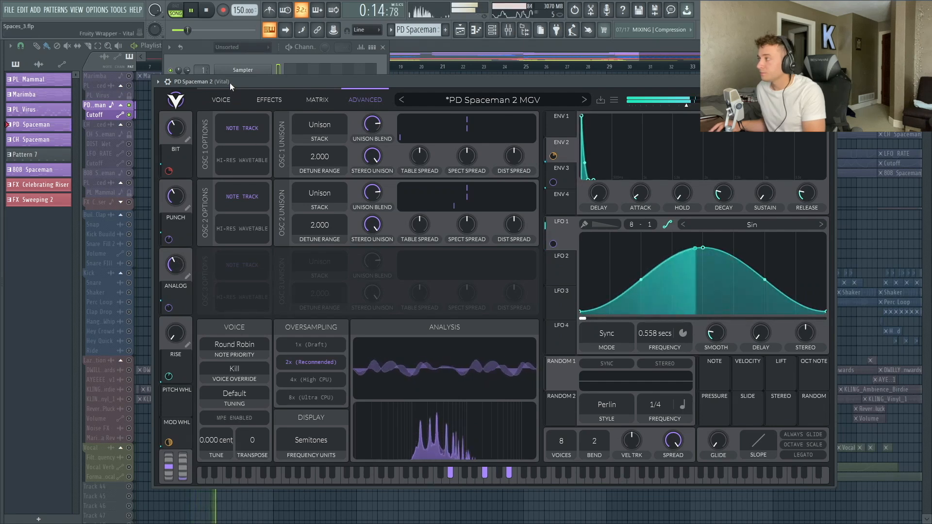
{"action": "key", "text": "space"}
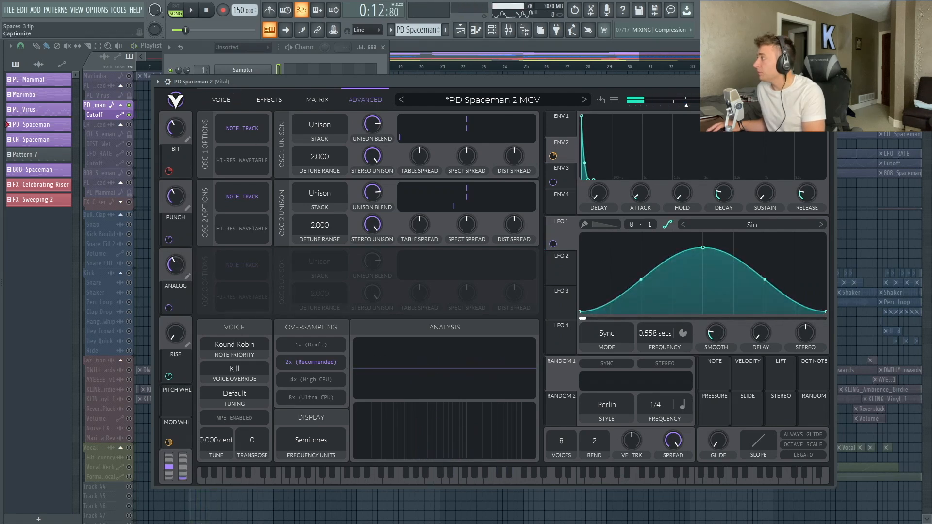
Close the synth and play the PD Spaceman track with its Cutoff automation from bar 14.
{"action": "key", "text": "Escape"}
{"action": "key", "text": "Escape"}
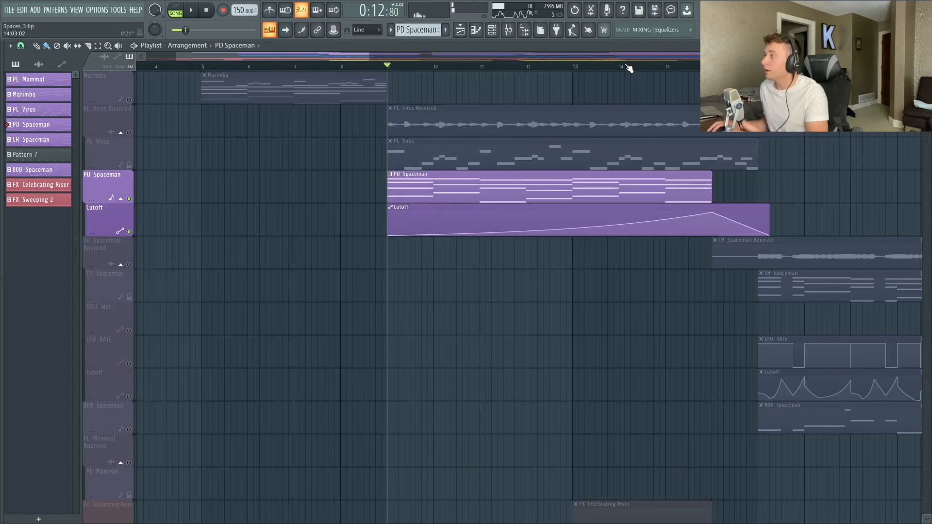
{"action": "left_click", "coordinate": [623, 66]}
{"action": "key", "text": "space"}
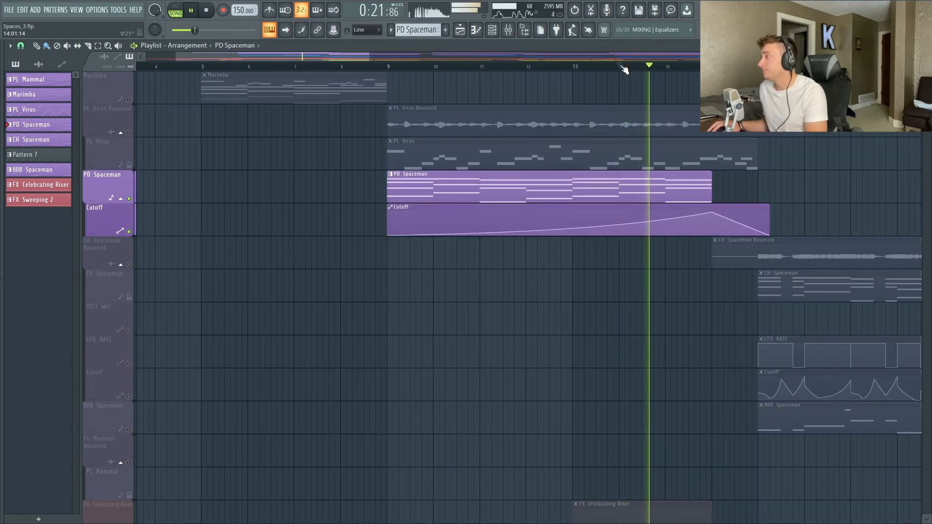
{"action": "key", "text": "space"}
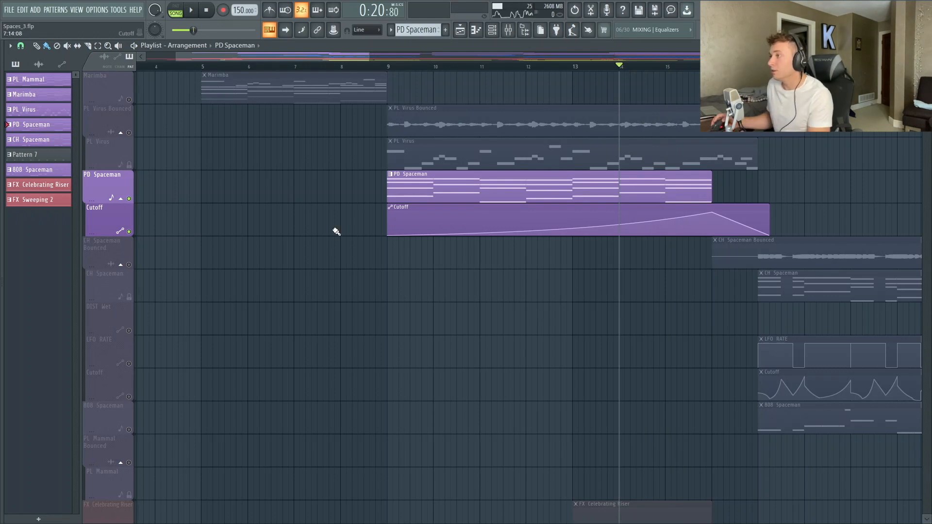
Take the PD Spaceman track out of solo and return the playhead to bar 9.
{"action": "right_click", "coordinate": [129, 100]}
{"action": "right_click", "coordinate": [129, 99]}
{"action": "left_click_drag", "start_coordinate": [283, 57], "coordinate": [293, 66]}
{"action": "left_click_drag", "start_coordinate": [325, 67], "coordinate": [349, 66]}
{"action": "scroll", "coordinate": [379, 59], "scroll_direction": "right", "scroll_amount": 3}
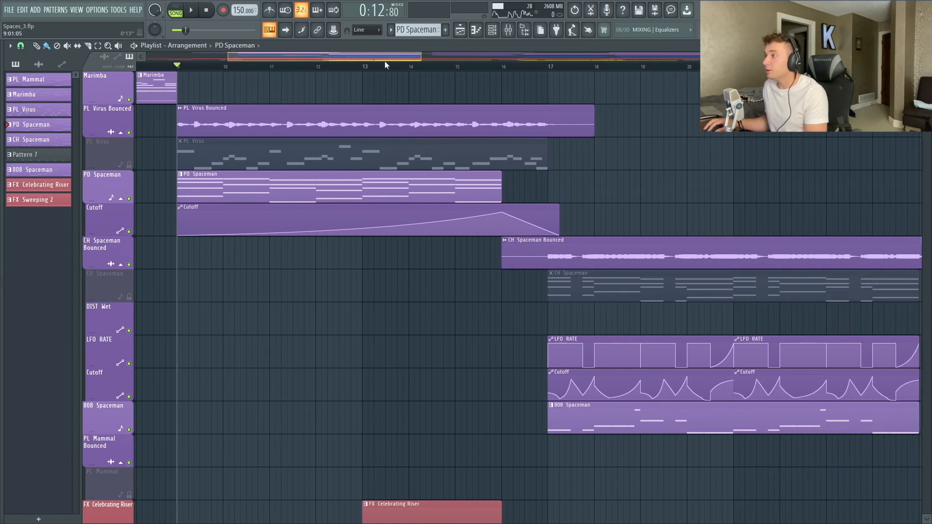
Play the full arrangement from bar 42.
{"action": "left_click_drag", "start_coordinate": [418, 54], "coordinate": [491, 53]}
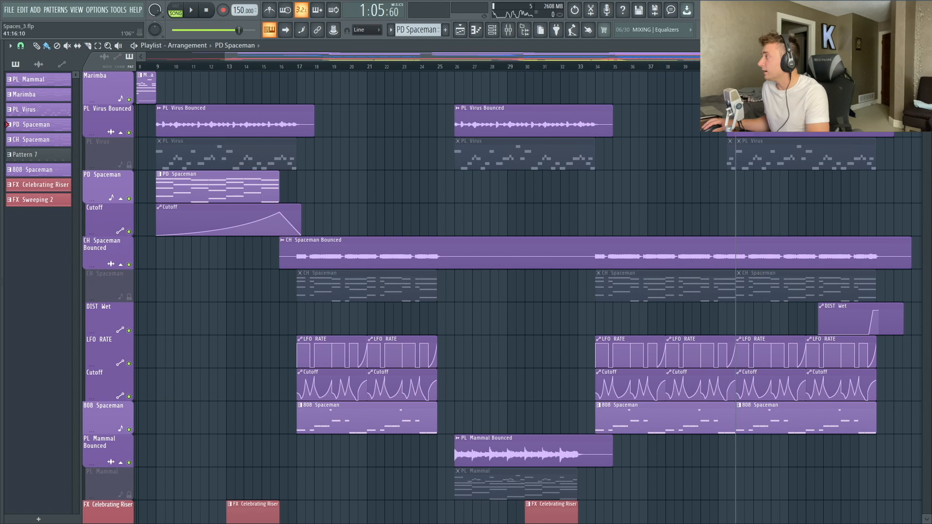
{"action": "key", "text": "space"}
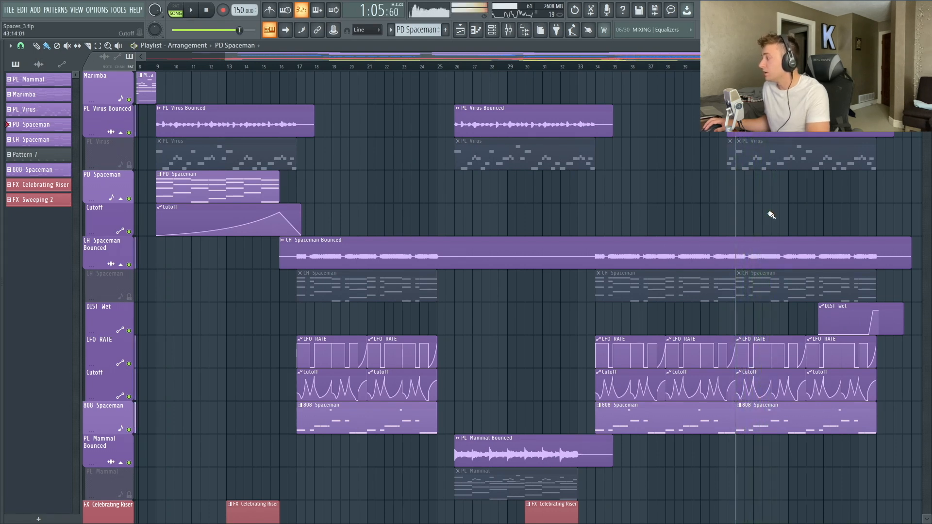
{"action": "key", "text": "space"}
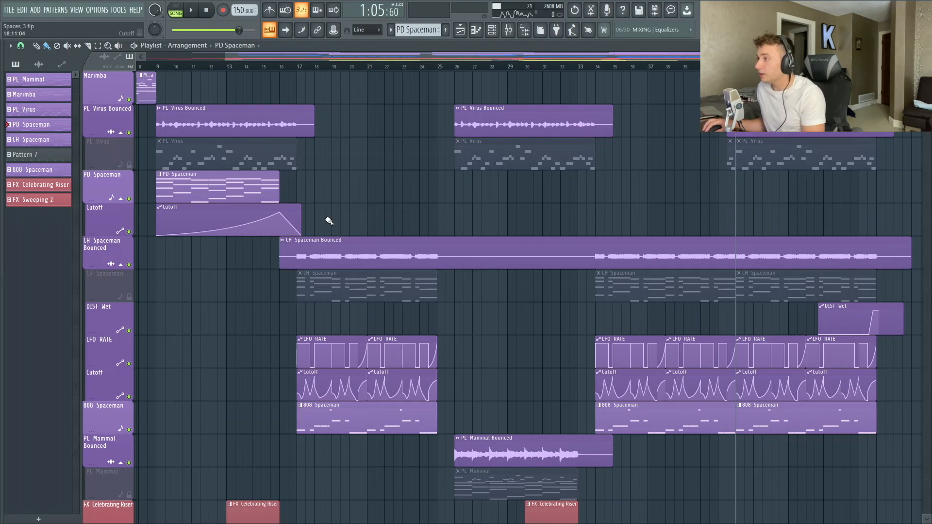
Unmute the PL Virus pattern track and mute the PL Virus Bounced track.
{"action": "key", "text": "Page_Up"}
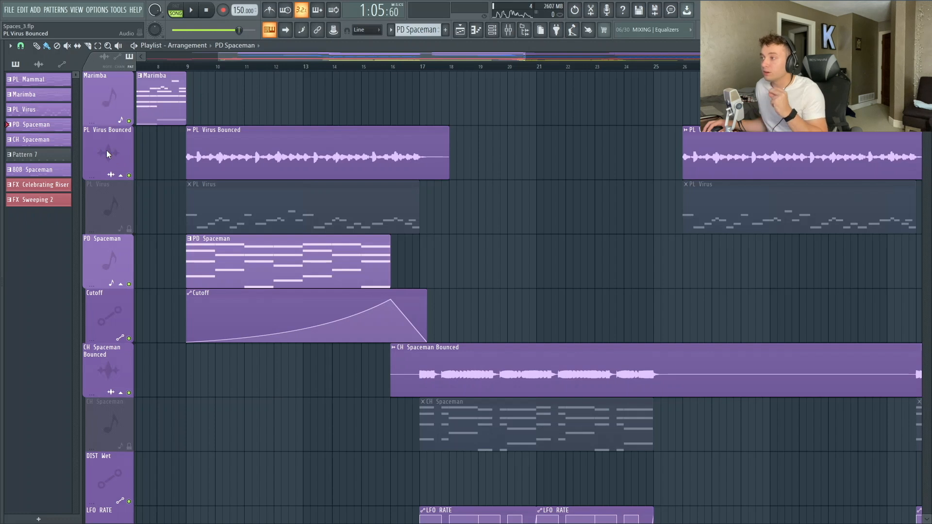
{"action": "left_click", "coordinate": [129, 229]}
{"action": "left_click", "coordinate": [129, 176]}
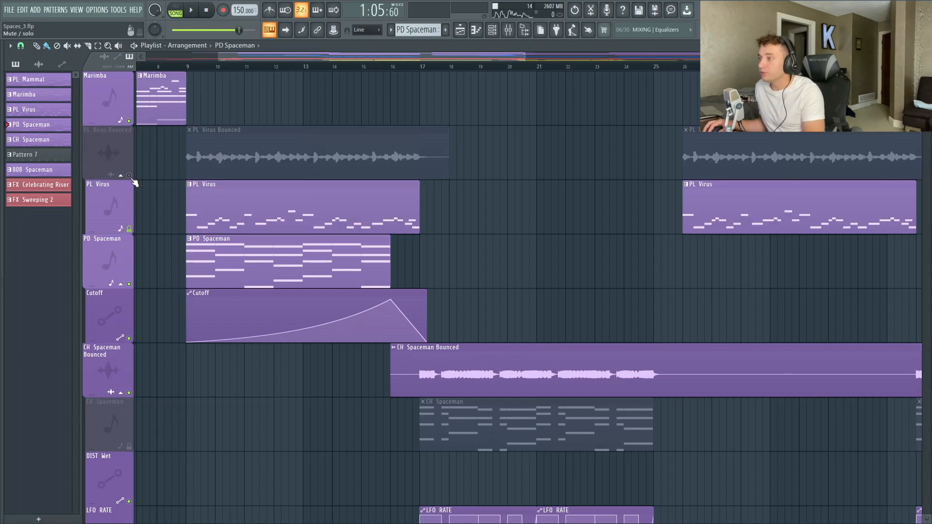
Solo the PL Virus track and play it back from bar 9.
{"action": "left_click", "coordinate": [188, 68]}
{"action": "right_click", "coordinate": [128, 229]}
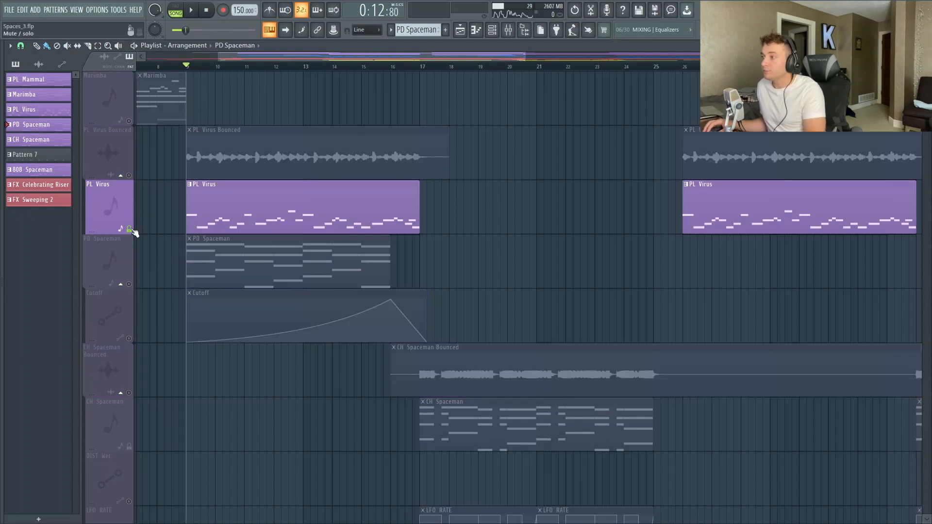
{"action": "key", "text": "space"}
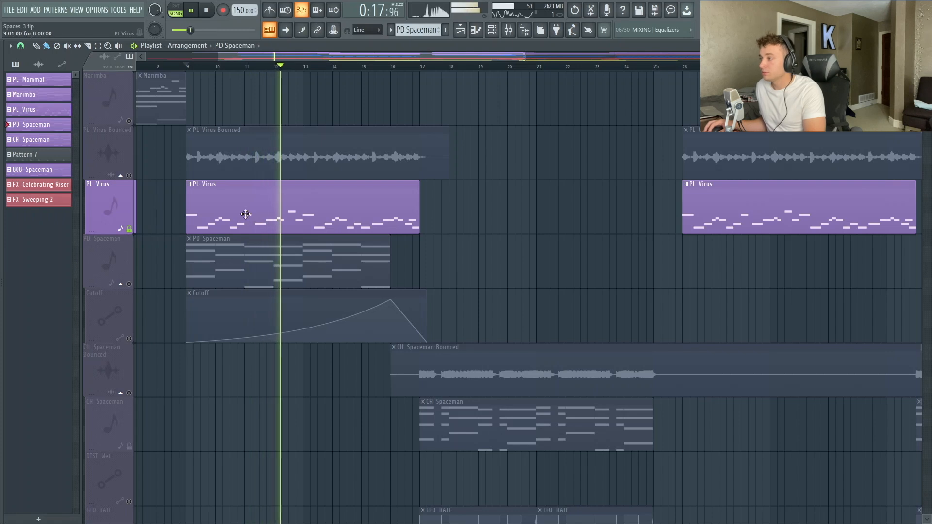
{"action": "key", "text": "space"}
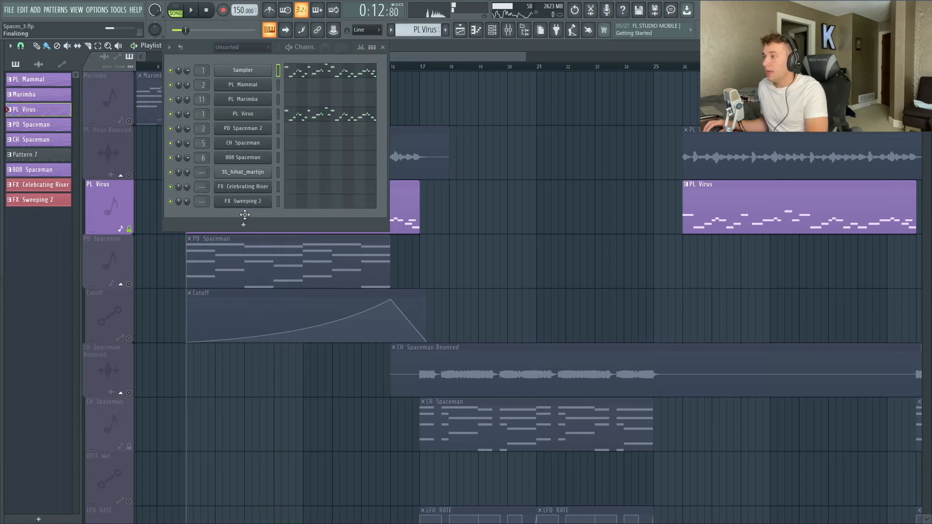
Open the PL Virus pattern in the piano roll to examine its melody notes.
{"action": "double_click", "coordinate": [245, 214]}
{"action": "scroll", "coordinate": [254, 218], "scroll_direction": "left", "scroll_amount": 4}
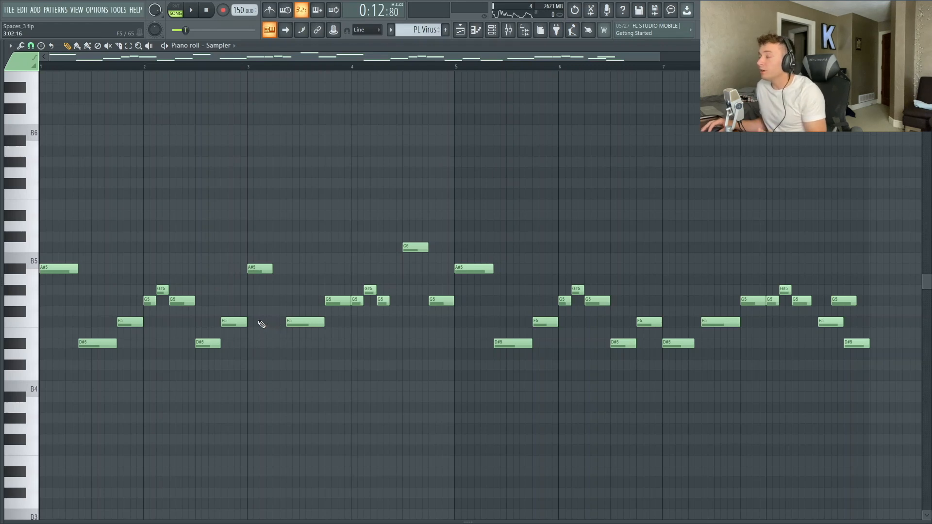
Reveal the note velocities beneath the PL Virus melody to examine them, and return to the playlist.
{"action": "left_click_drag", "start_coordinate": [312, 522], "coordinate": [297, 323]}
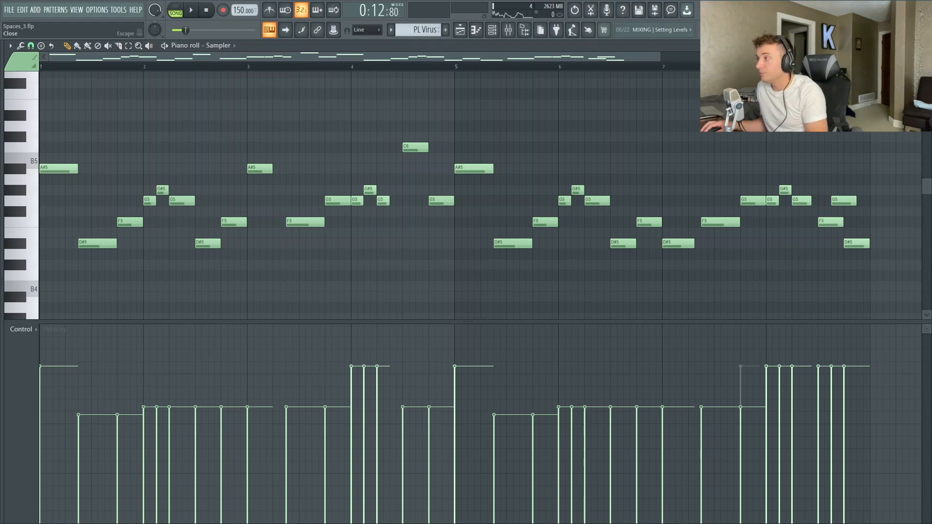
{"action": "left_click", "coordinate": [925, 46]}
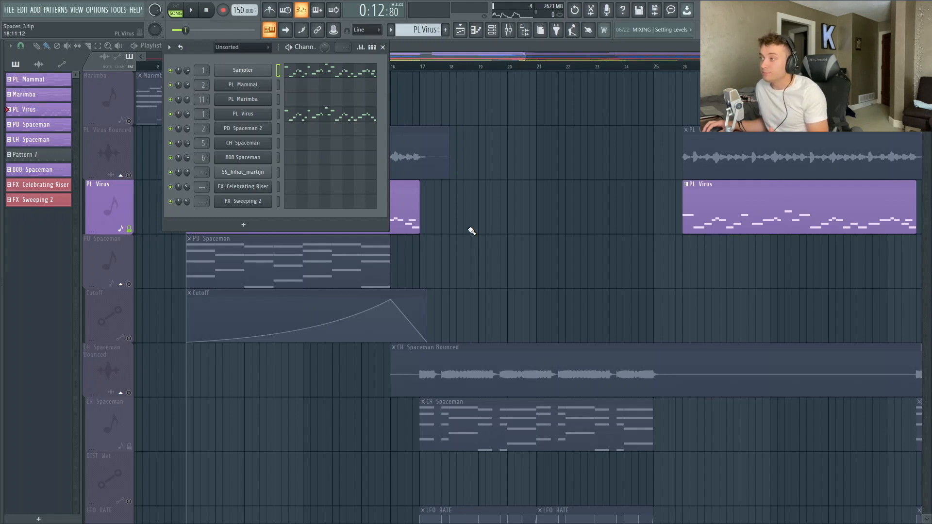
{"action": "key", "text": "F6"}
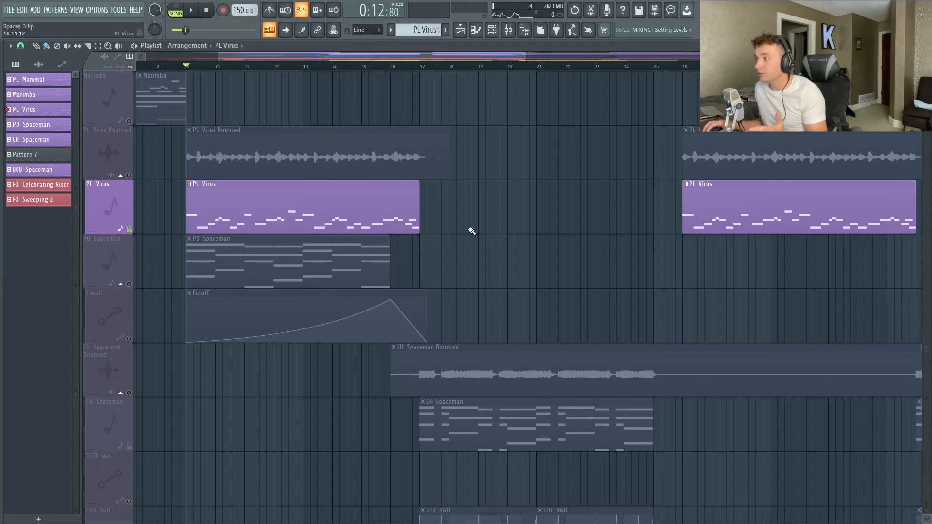
Open the PL Virus channel's Vital synth and examine the shapes of its envelopes, including Envelopes 2 and 3.
{"action": "left_click", "coordinate": [479, 31]}
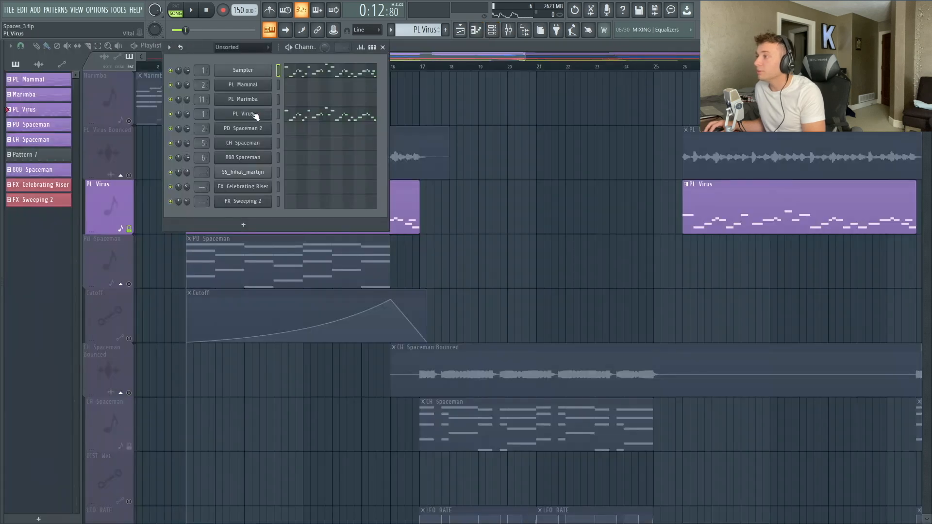
{"action": "left_click", "coordinate": [249, 115]}
{"action": "mouse_move", "coordinate": [689, 119]}
{"action": "left_mouse_down"}
{"action": "mouse_move", "coordinate": [410, 90]}
{"action": "mouse_move", "coordinate": [176, 80]}
{"action": "left_mouse_up"}
{"action": "left_click", "coordinate": [542, 148]}
{"action": "left_click", "coordinate": [539, 173]}
{"action": "left_click", "coordinate": [538, 127]}
{"action": "left_click", "coordinate": [540, 156]}
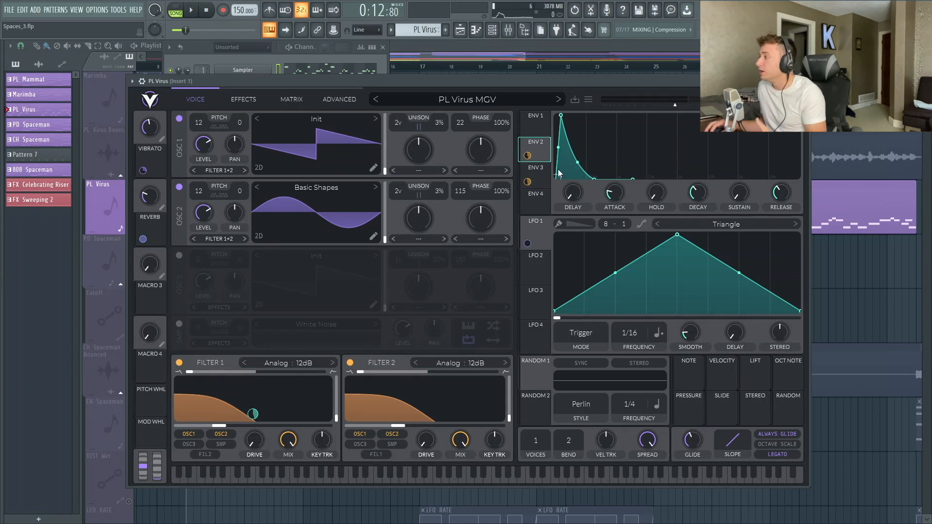
{"action": "left_click", "coordinate": [541, 180]}
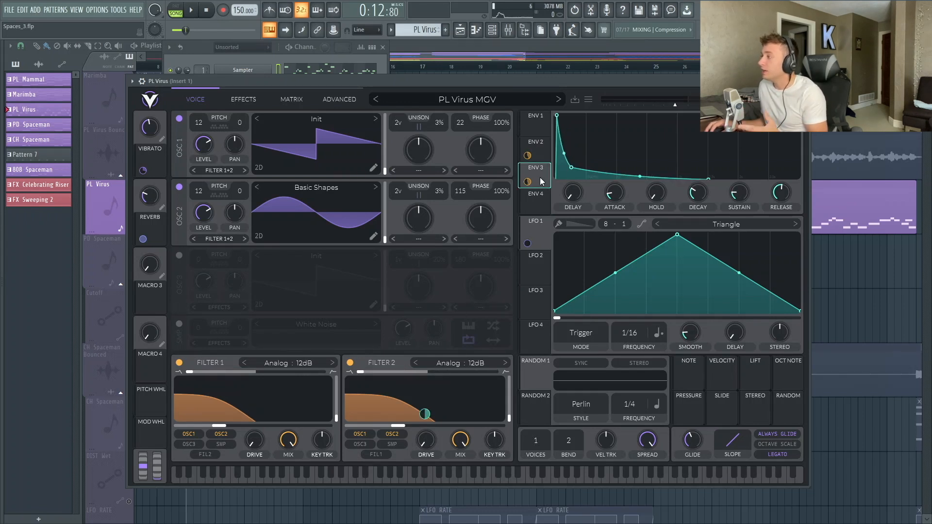
Check the PL Virus synth's effects page and return to its voice settings.
{"action": "left_click", "coordinate": [243, 99]}
{"action": "left_click_drag", "start_coordinate": [242, 84], "coordinate": [223, 102]}
{"action": "left_click", "coordinate": [212, 100]}
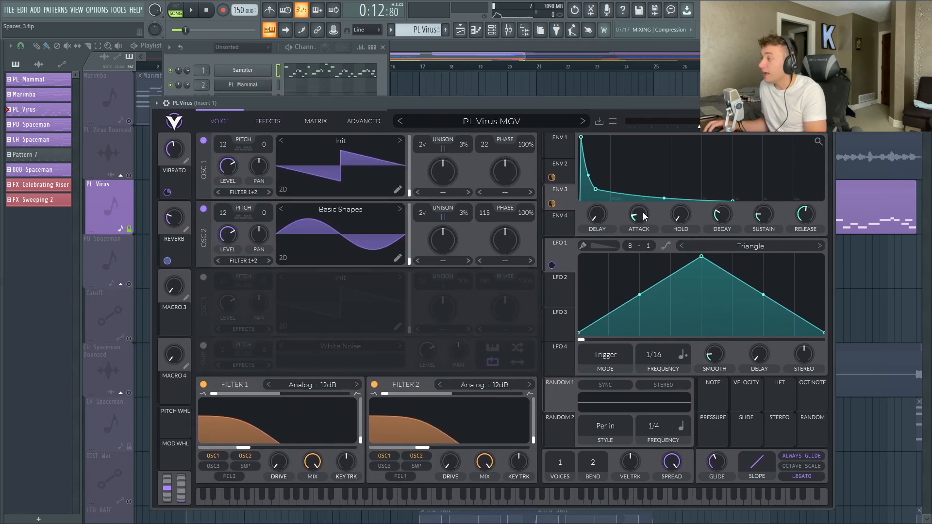
Compare the PL Virus sound with Envelope 1's attack at zero and back at a slight attack, and close the synth.
{"action": "left_click", "coordinate": [558, 138]}
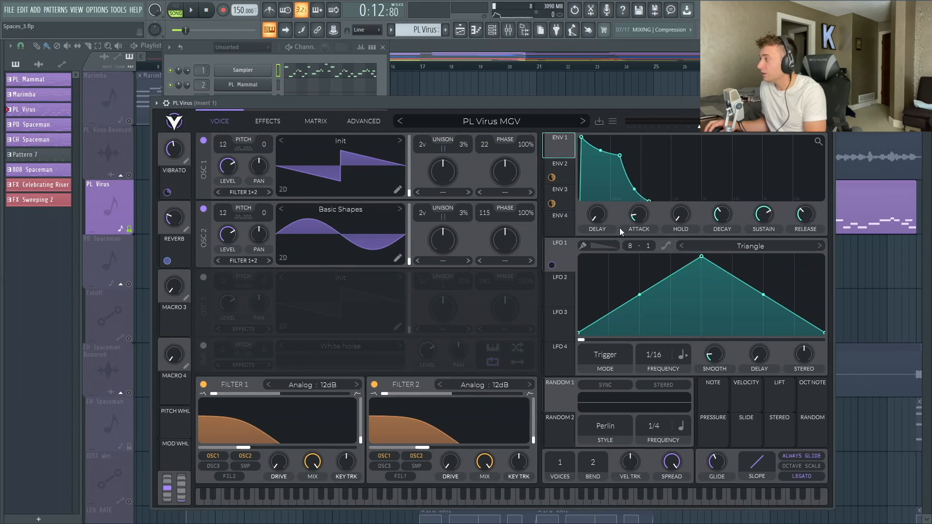
{"action": "key", "text": "space"}
{"action": "key", "text": "space"}
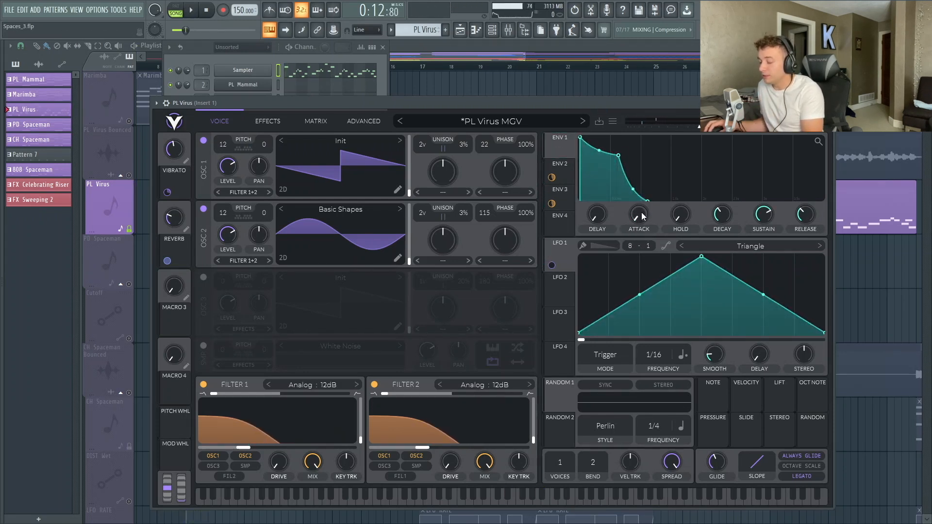
{"action": "left_click_drag", "start_coordinate": [644, 217], "coordinate": [643, 212]}
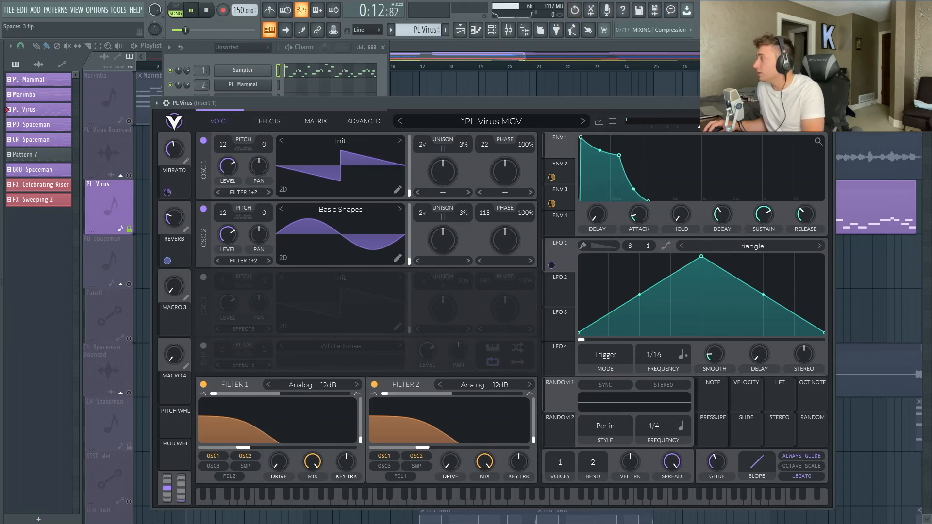
{"action": "key", "text": "space"}
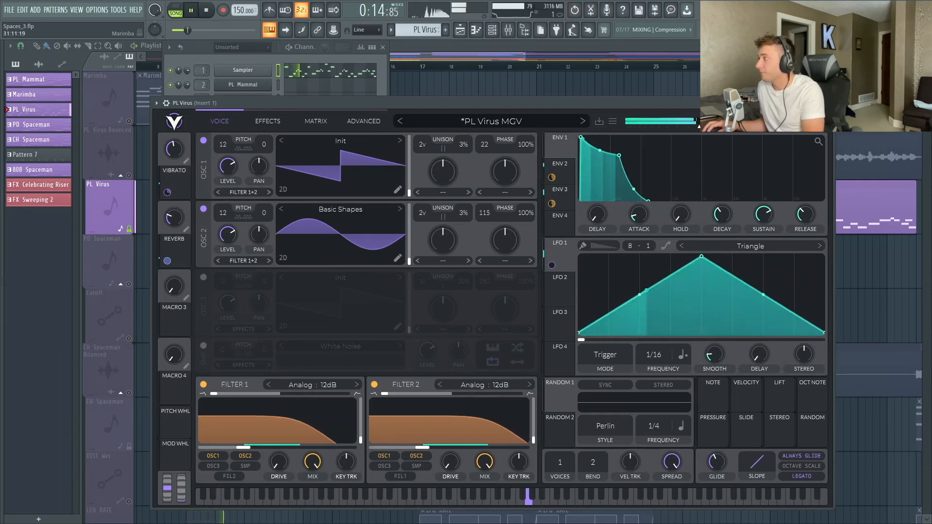
{"action": "key", "text": "space"}
{"action": "key", "text": "Escape"}
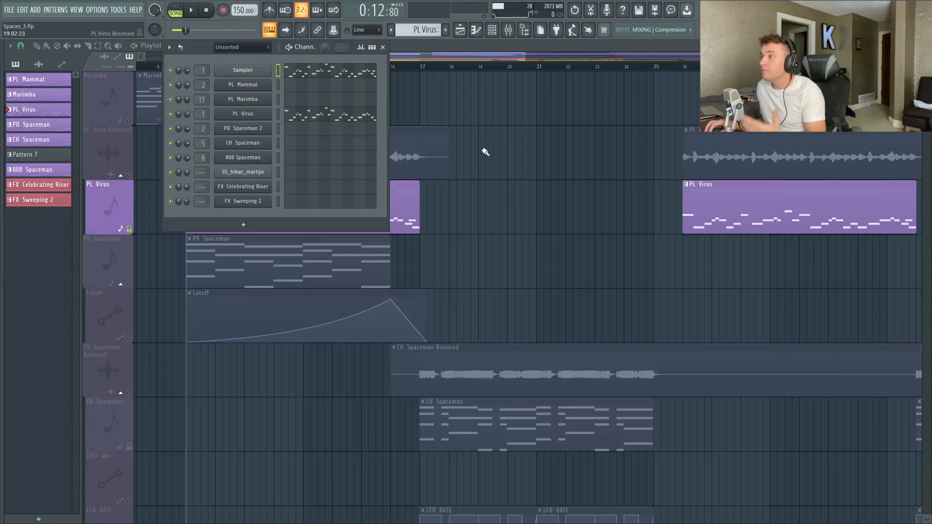
Open the PL Virus channel's notes without the velocity lane, audition the A#5 key, and return to the playlist.
{"action": "left_click", "coordinate": [336, 117]}
{"action": "left_click_drag", "start_coordinate": [390, 321], "coordinate": [448, 512]}
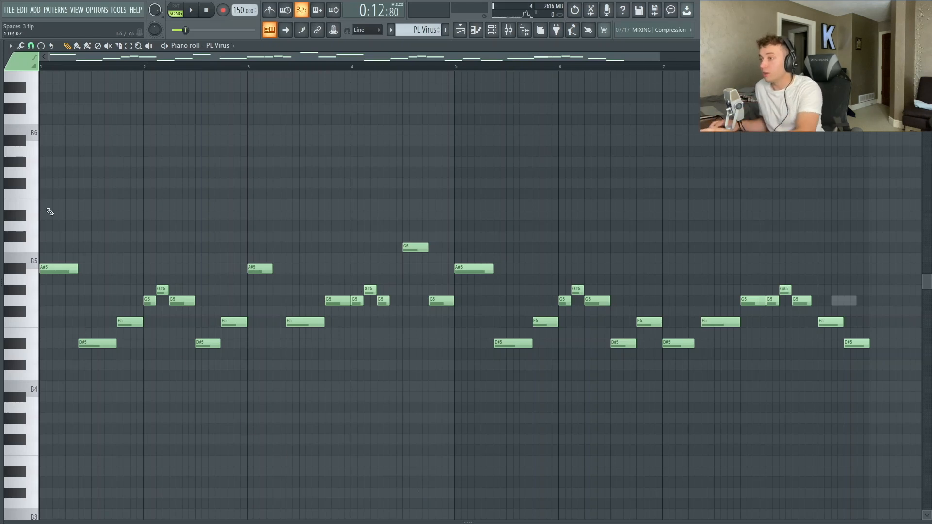
{"action": "left_click", "coordinate": [24, 270]}
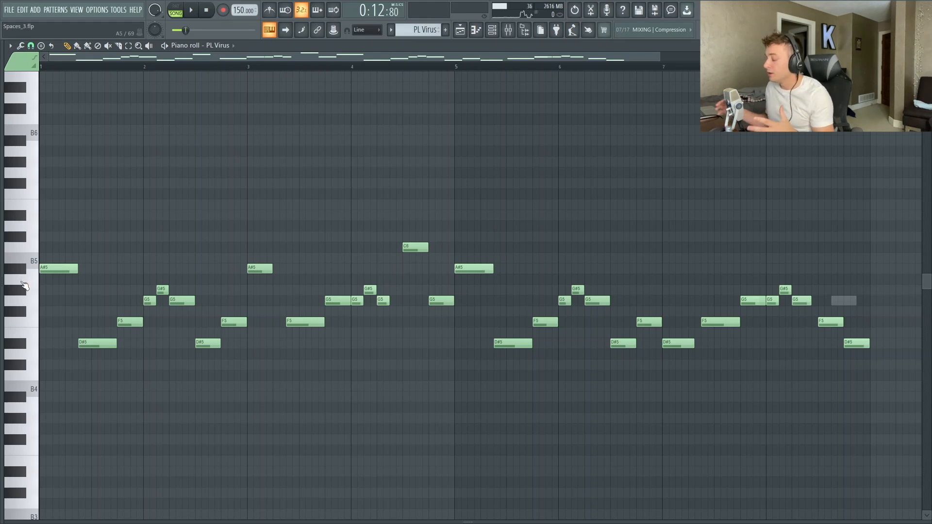
{"action": "key", "text": "Escape"}
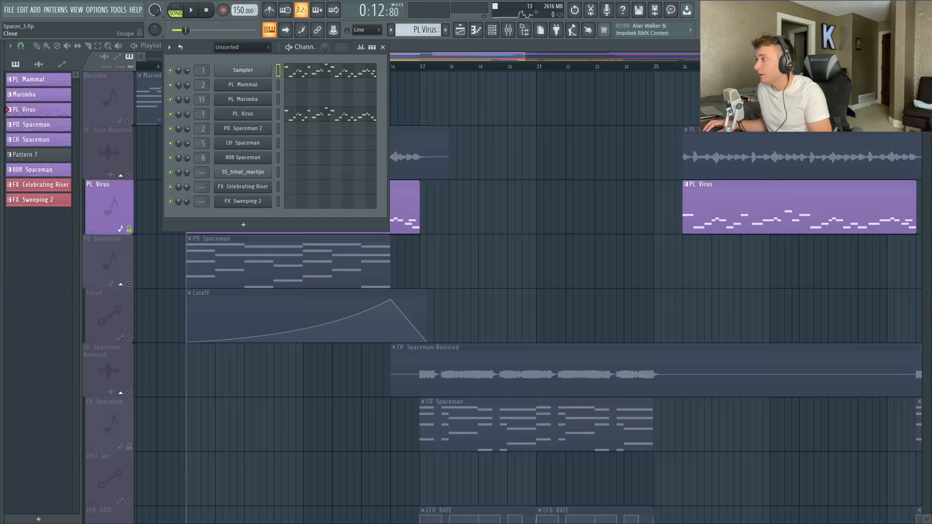
{"action": "key", "text": "Escape"}
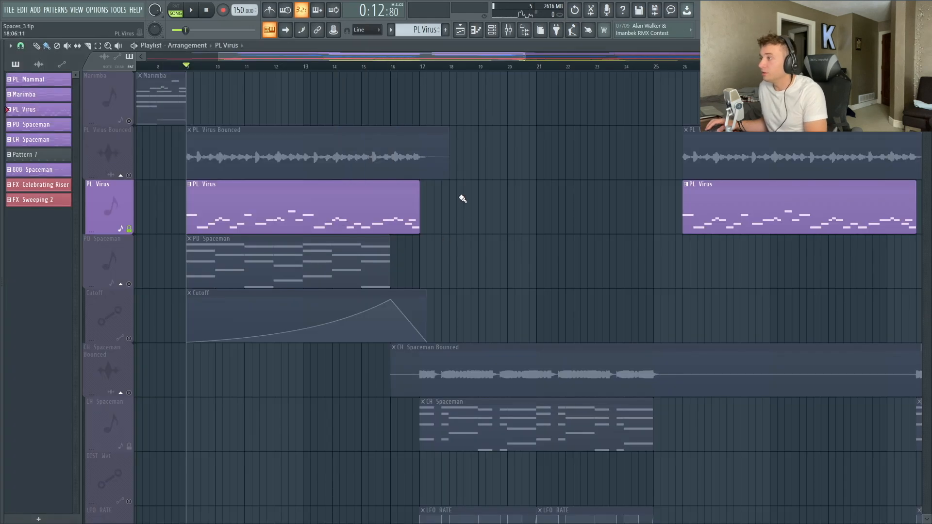
Unsolo the PL Virus track and place the playhead at bar 17.
{"action": "right_click", "coordinate": [129, 229]}
{"action": "right_click", "coordinate": [128, 284]}
{"action": "right_click", "coordinate": [129, 284]}
{"action": "scroll", "coordinate": [520, 212], "scroll_direction": "down", "scroll_amount": 3}
{"action": "scroll", "coordinate": [519, 212], "scroll_direction": "up", "scroll_amount": 3}
{"action": "left_click", "coordinate": [418, 65]}
{"action": "left_click_drag", "start_coordinate": [927, 66], "coordinate": [927, 85]}
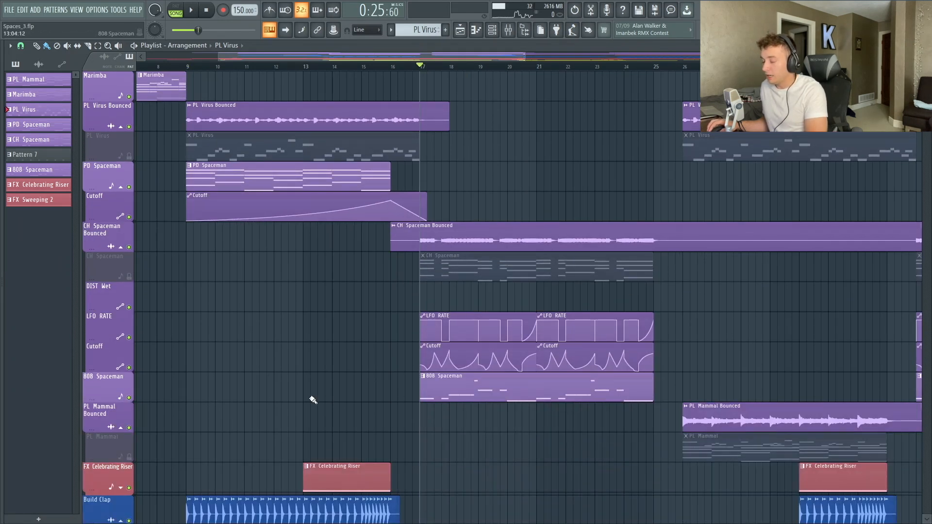
Solo the CH Spaceman Bounced track and play it back from bar 17.
{"action": "left_click_drag", "start_coordinate": [161, 465], "coordinate": [777, 123]}
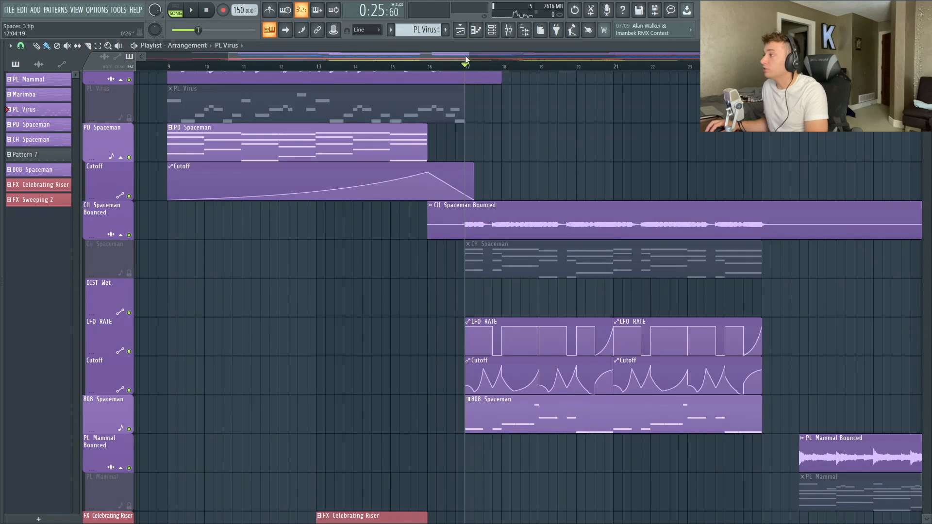
{"action": "scroll", "coordinate": [512, 248], "scroll_direction": "down", "scroll_amount": 12}
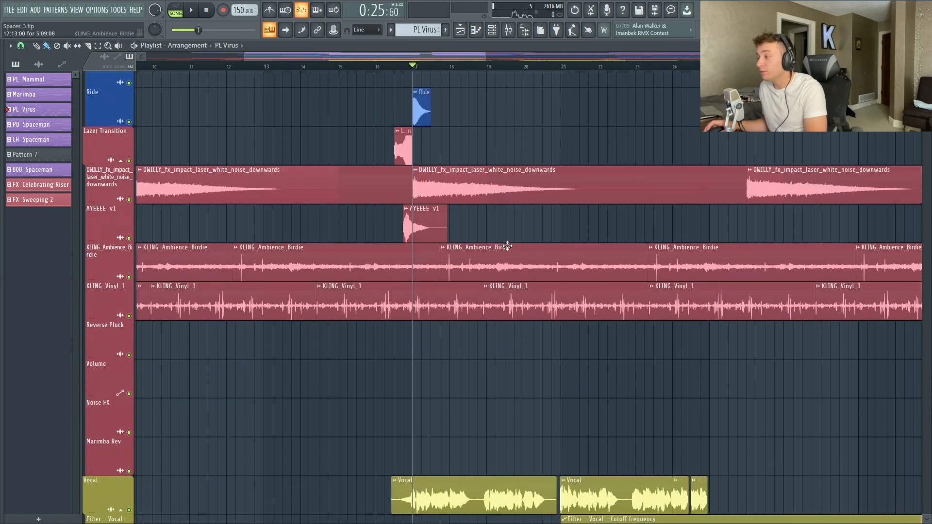
{"action": "scroll", "coordinate": [507, 246], "scroll_direction": "down", "scroll_amount": 5}
{"action": "key", "text": "super"}
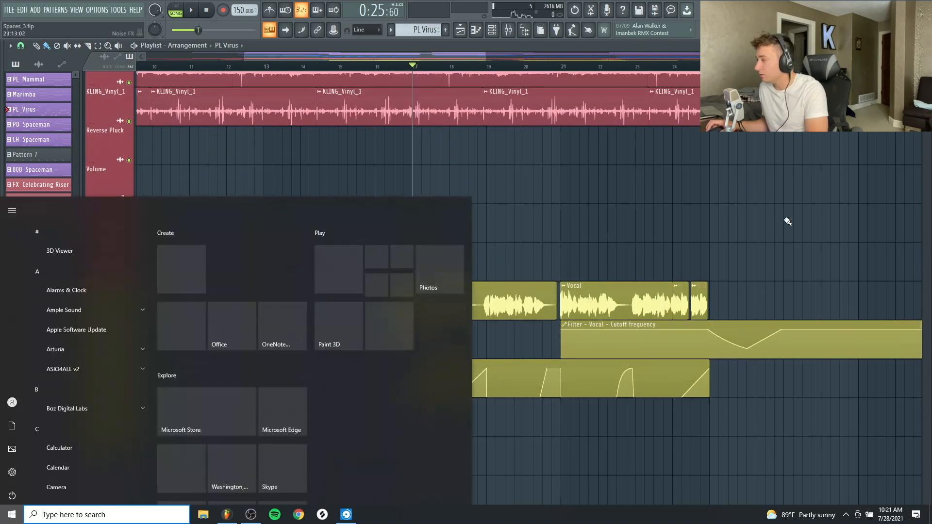
{"action": "key", "text": "super"}
{"action": "scroll", "coordinate": [866, 204], "scroll_direction": "up", "scroll_amount": 17}
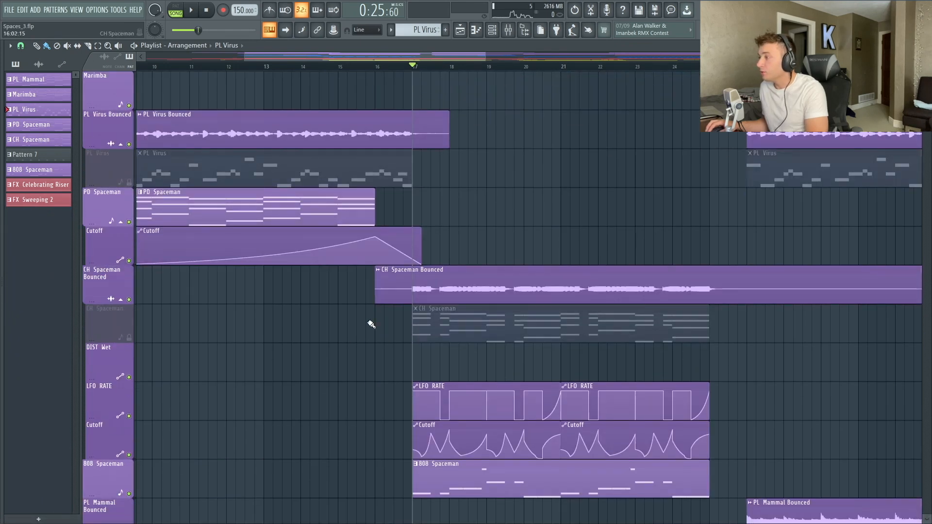
{"action": "right_click", "coordinate": [129, 300]}
{"action": "key", "text": "space"}
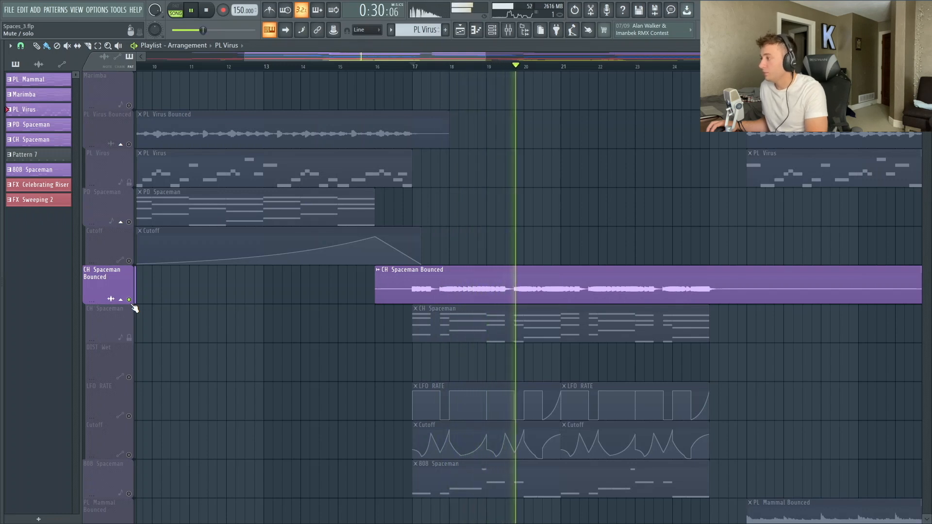
{"action": "key", "text": "space"}
Open the CH Spaceman pattern's notes and the channel's Vital synth to examine its oscillators and LFO 1.
{"action": "double_click", "coordinate": [526, 327]}
{"action": "left_click", "coordinate": [926, 46]}
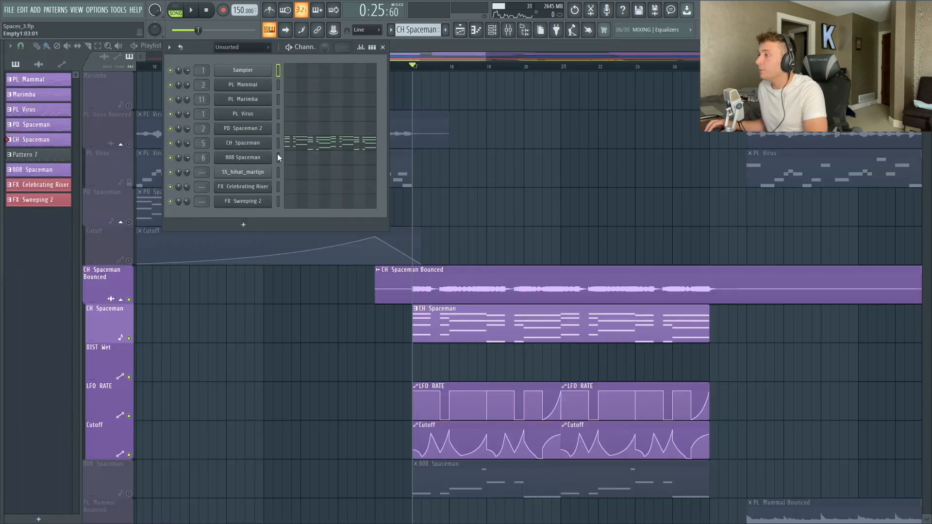
{"action": "left_click", "coordinate": [261, 145]}
{"action": "left_click_drag", "start_coordinate": [282, 76], "coordinate": [211, 61]}
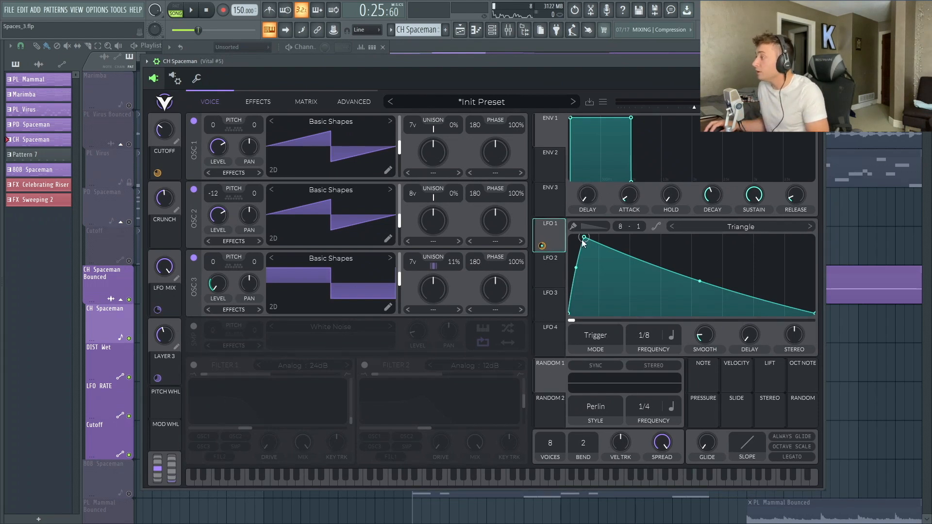
Examine the CH Spaceman synth's effects chain and return to the playlist.
{"action": "left_click", "coordinate": [248, 107]}
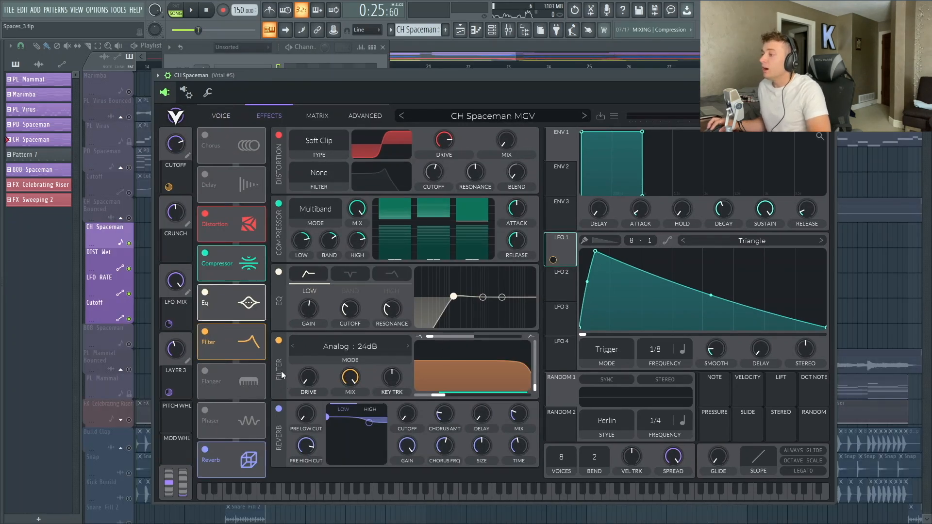
{"action": "left_click", "coordinate": [411, 76]}
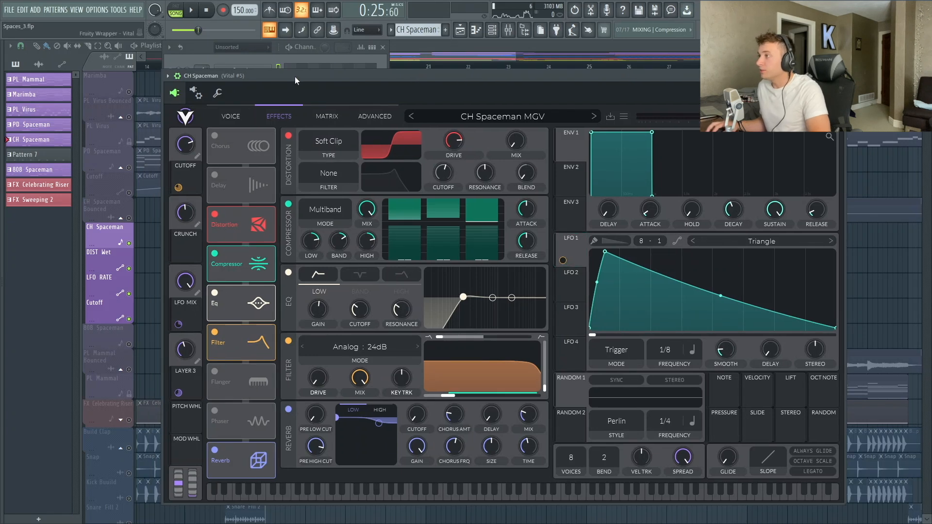
{"action": "key", "text": "space"}
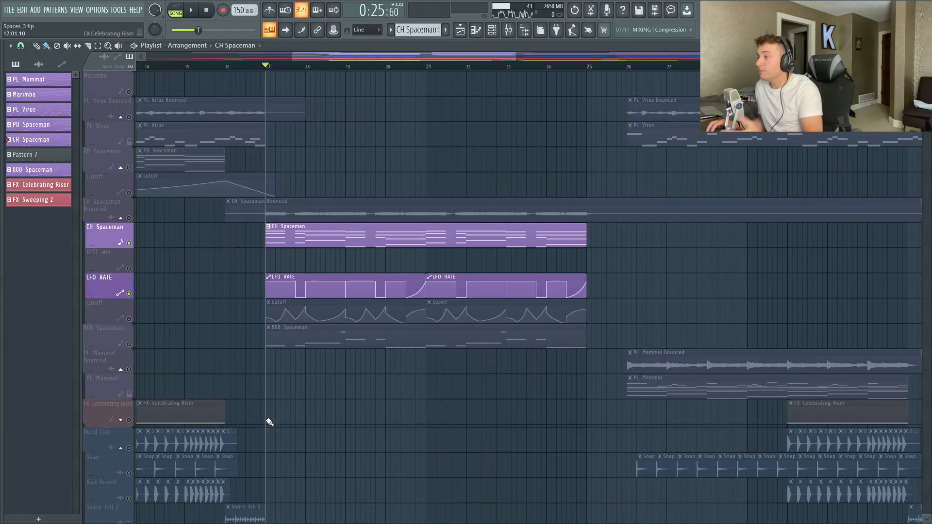
Unmute the Cutoff automation track below LFO RATE and play CH Spaceman from bar 17 with both automations.
{"action": "mouse_move", "coordinate": [281, 290]}
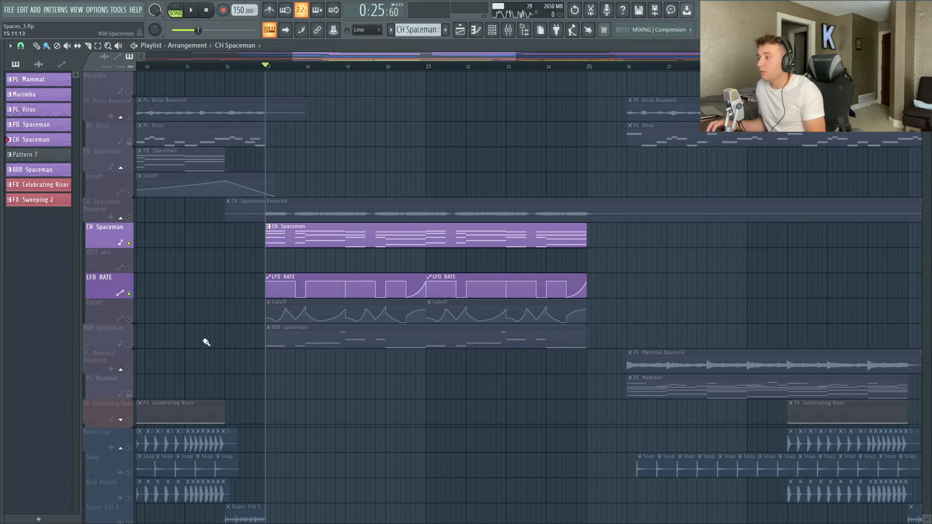
{"action": "left_click", "coordinate": [128, 319]}
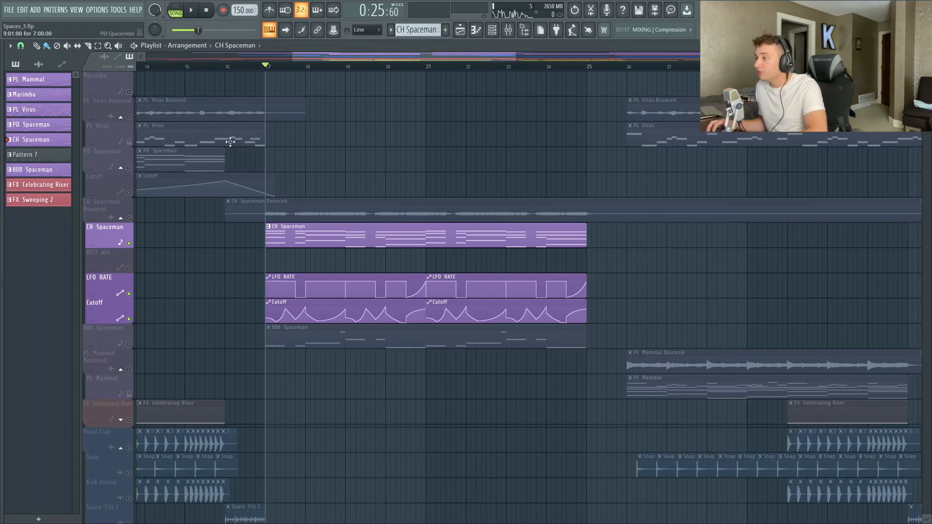
{"action": "left_click", "coordinate": [383, 67]}
{"action": "left_click_drag", "start_coordinate": [383, 67], "coordinate": [264, 107]}
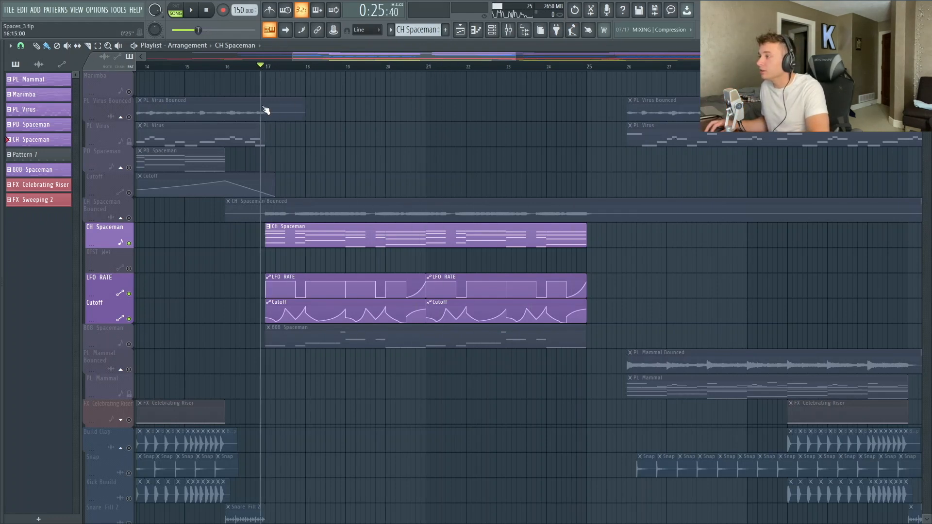
{"action": "key", "text": "space"}
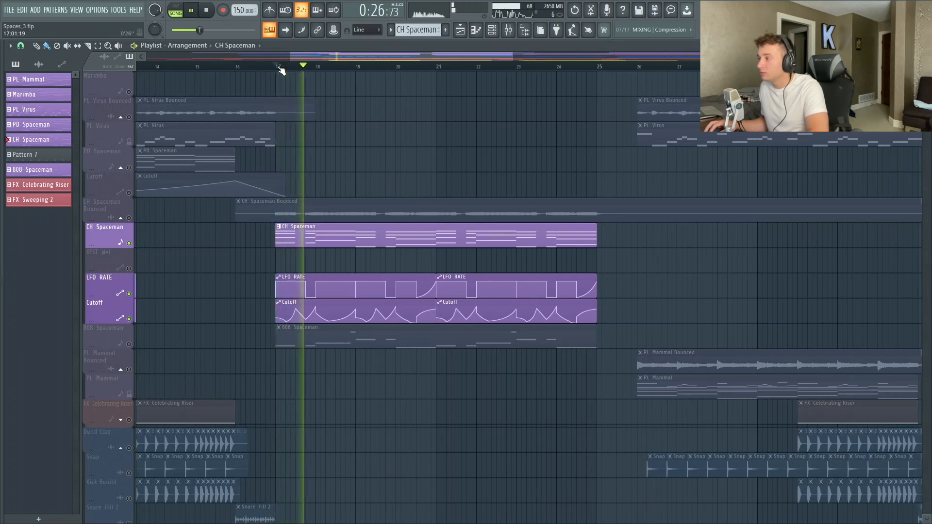
{"action": "key", "text": "space"}
Mute the Cutoff automation, play CH Spaceman with only LFO RATE, and move the playhead to the middle of bar 20.
{"action": "left_click", "coordinate": [129, 320]}
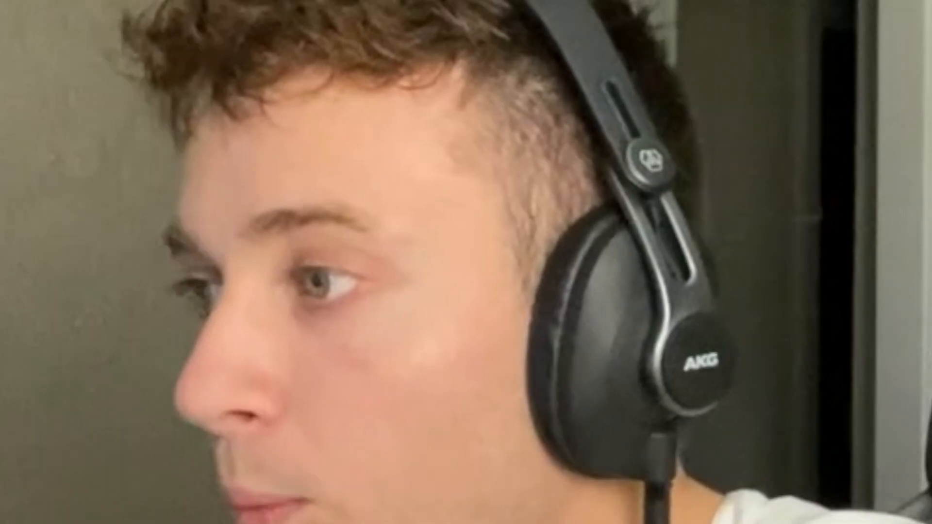
{"action": "key", "text": "space"}
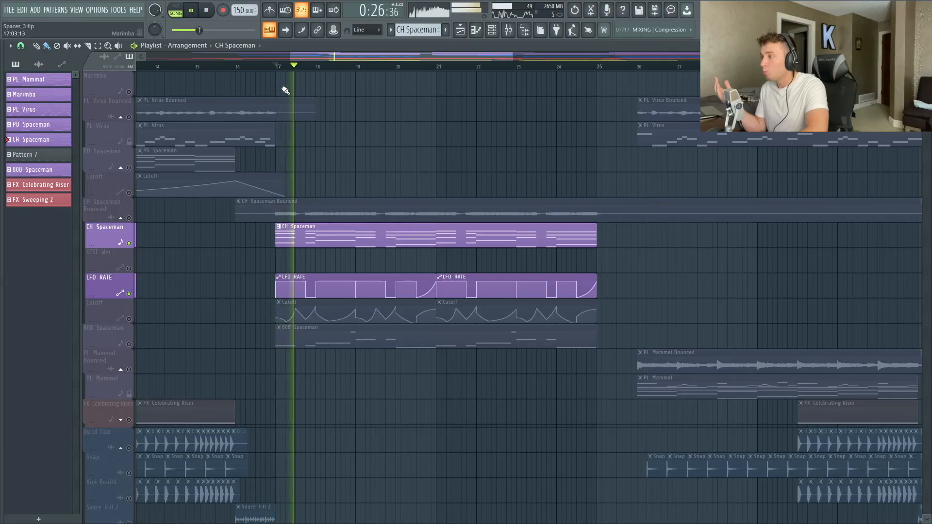
{"action": "key", "text": "space"}
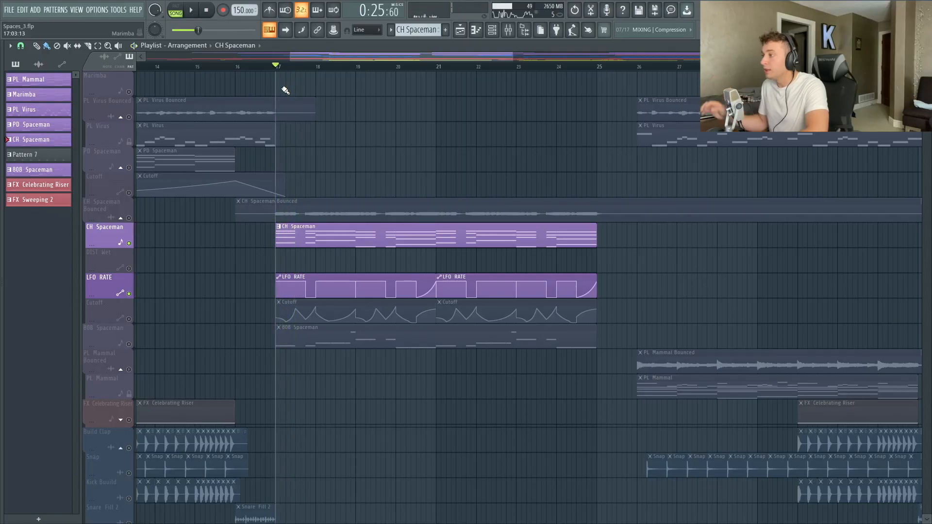
{"action": "left_click", "coordinate": [416, 66]}
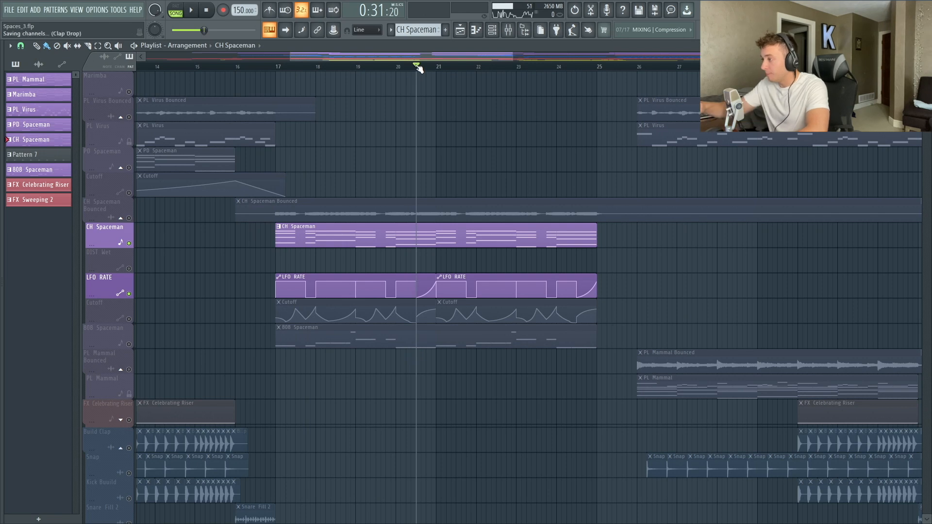
Play CH Spaceman from the middle of bar 20, and replay it from bar 17 with the Cutoff automation unmuted.
{"action": "key", "text": "space"}
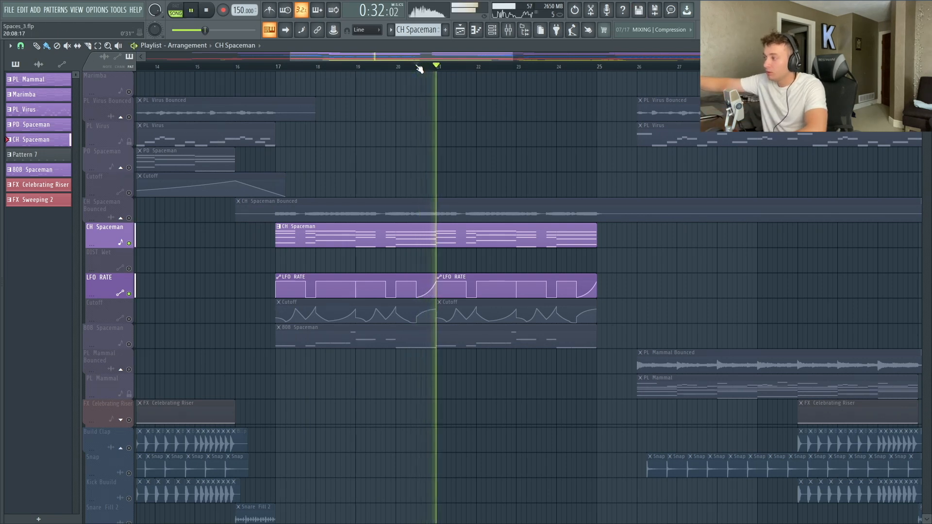
{"action": "key", "text": "space"}
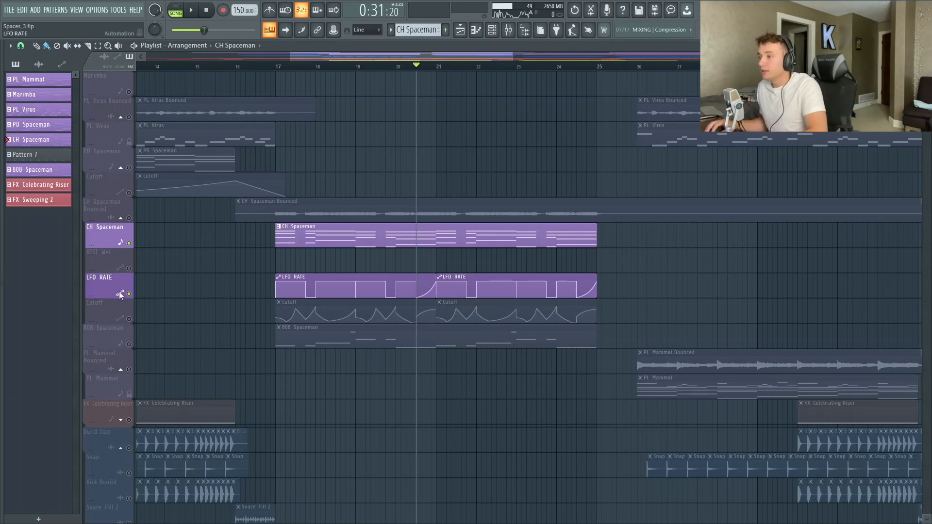
{"action": "left_click", "coordinate": [129, 318]}
{"action": "left_click", "coordinate": [278, 67]}
{"action": "key", "text": "space"}
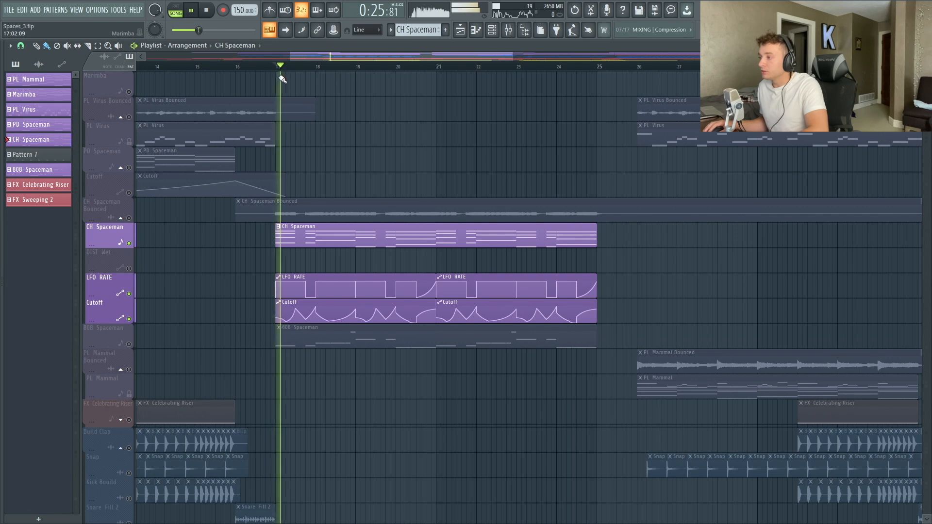
{"action": "key", "text": "space"}
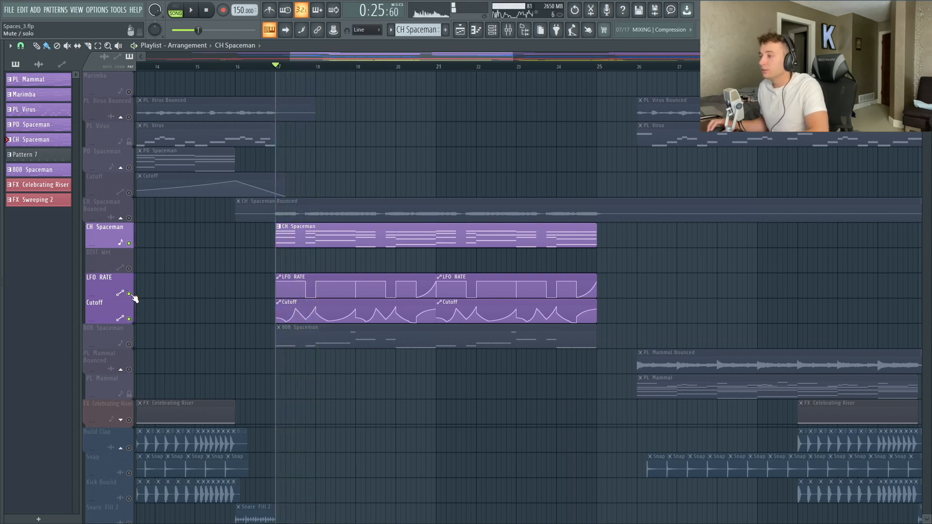
Mute the LFO RATE automation, play CH Spaceman with only the Cutoff automation, and unmute LFO RATE.
{"action": "left_click", "coordinate": [130, 295]}
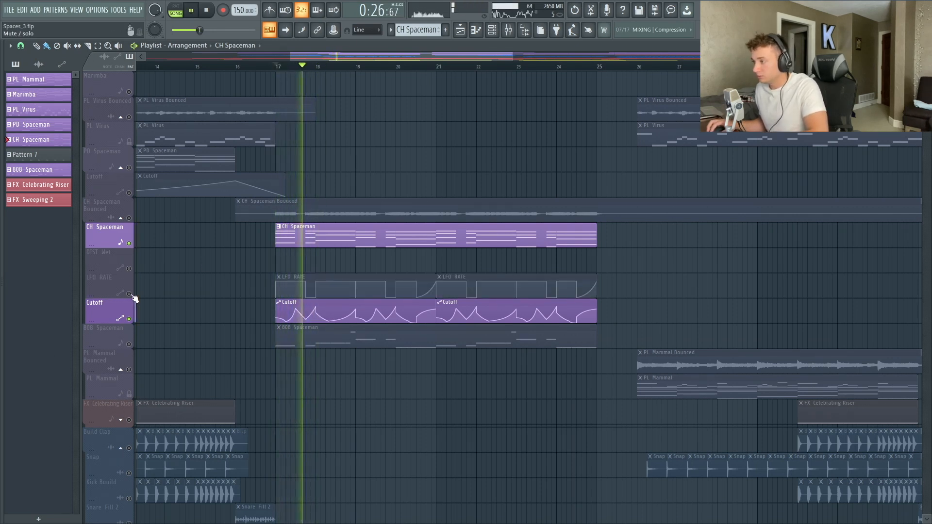
{"action": "key", "text": "space"}
{"action": "left_click", "coordinate": [129, 294]}
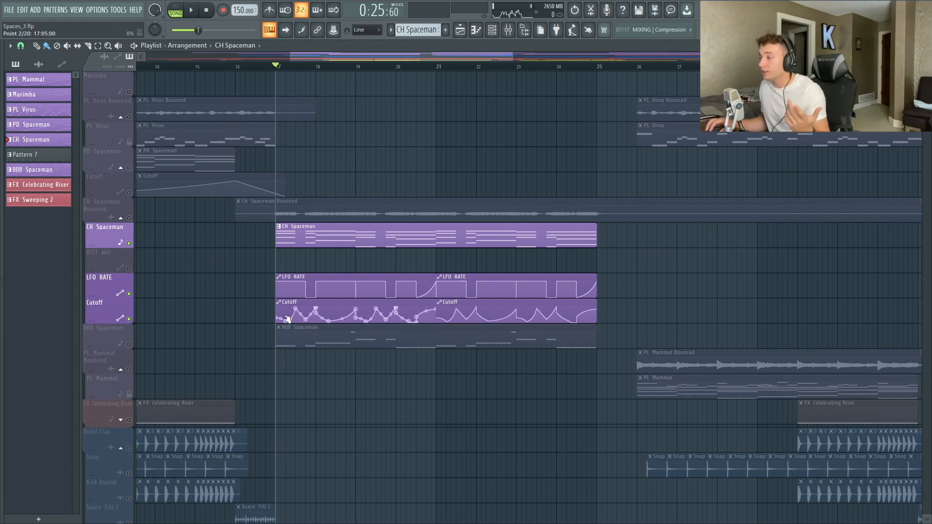
Play CH Spaceman with both LFO RATE and Cutoff active, and examine the pattern's notes.
{"action": "key", "text": "space"}
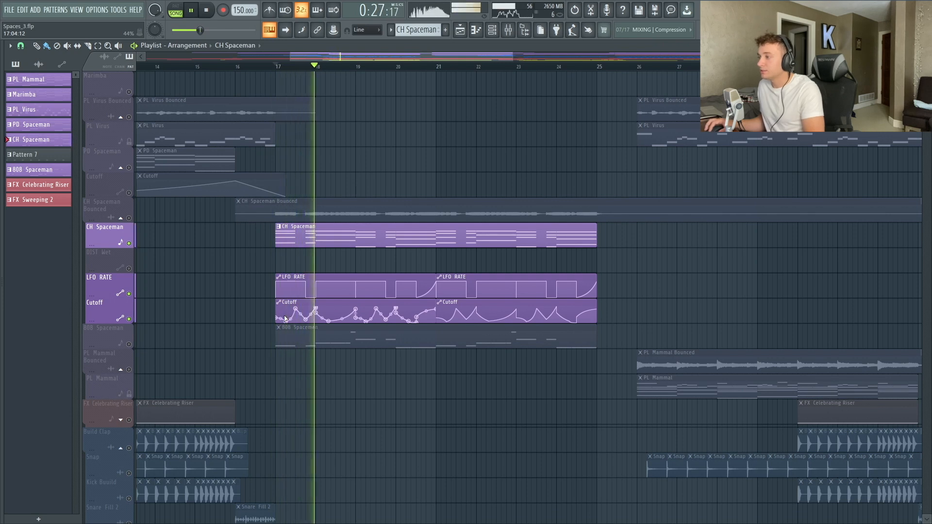
{"action": "key", "text": "space"}
{"action": "double_click", "coordinate": [326, 239]}
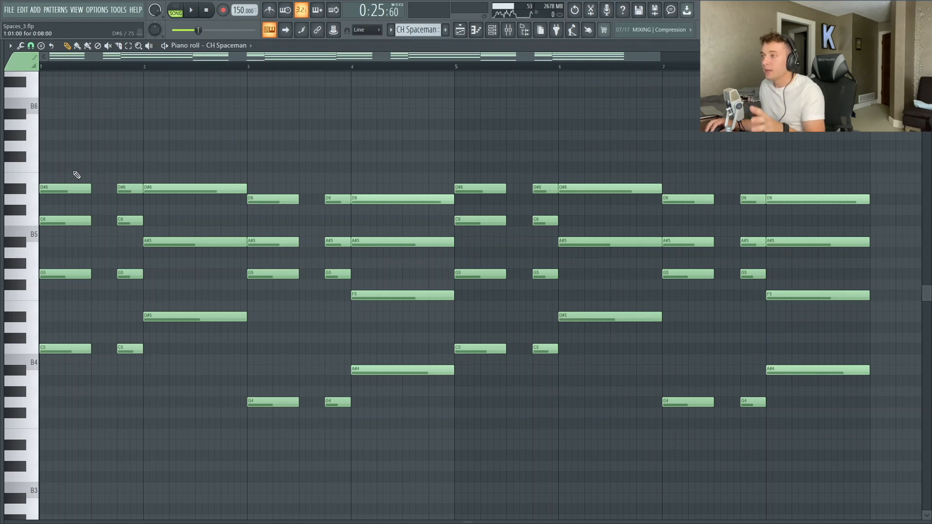
{"action": "left_click", "coordinate": [926, 45]}
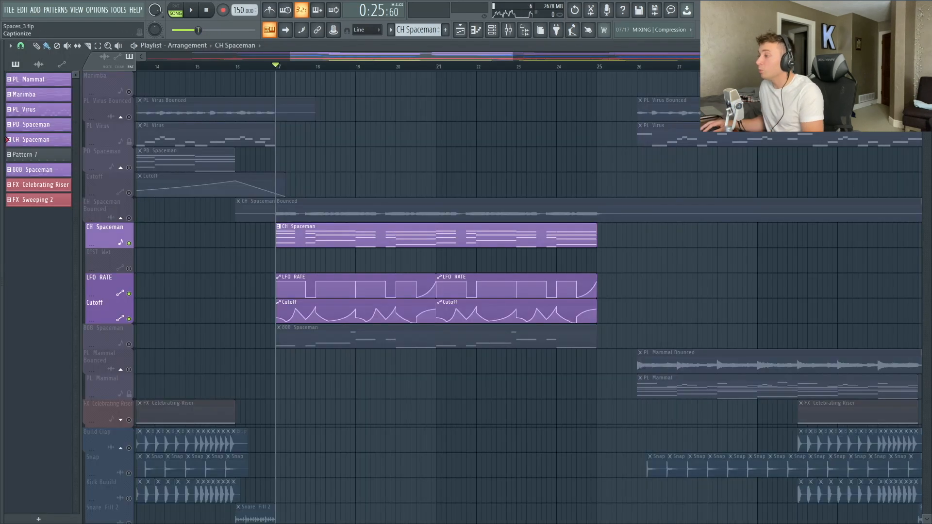
Unmute the Kick drum group and play it together with CH Spaceman from bar 17.
{"action": "scroll", "coordinate": [311, 374], "scroll_direction": "down", "scroll_amount": 5}
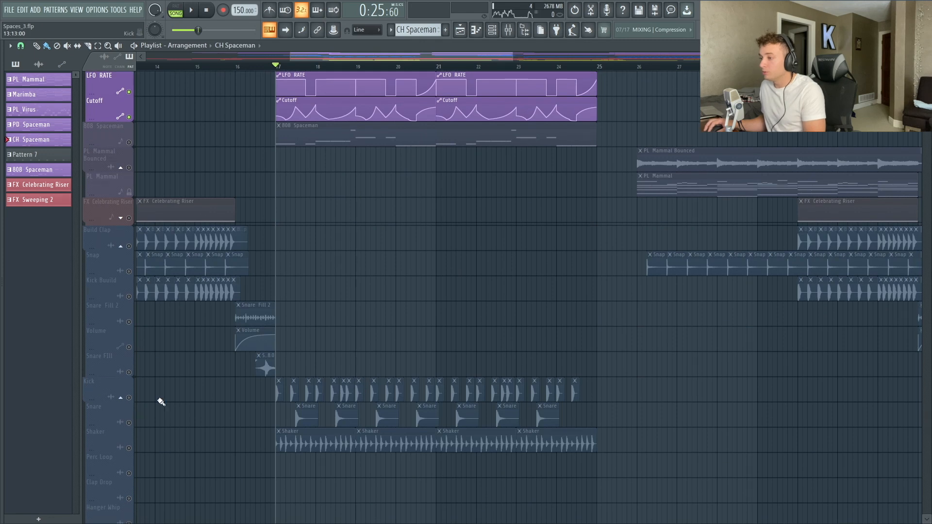
{"action": "left_click", "coordinate": [129, 398]}
{"action": "key", "text": "space"}
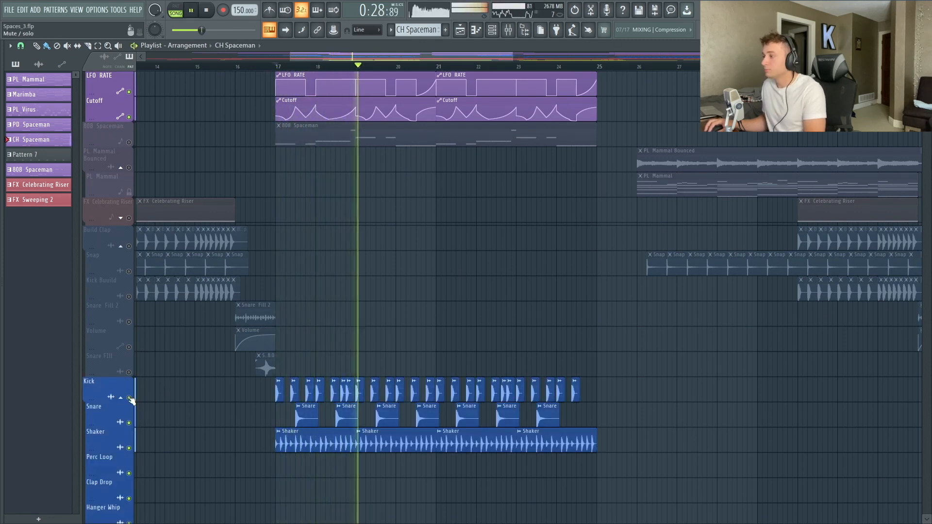
Solo the 808 Spaceman track and play it from bar 17.
{"action": "scroll", "coordinate": [131, 218], "scroll_direction": "up", "scroll_amount": 2}
{"action": "left_click", "coordinate": [129, 192]}
{"action": "key", "text": "space"}
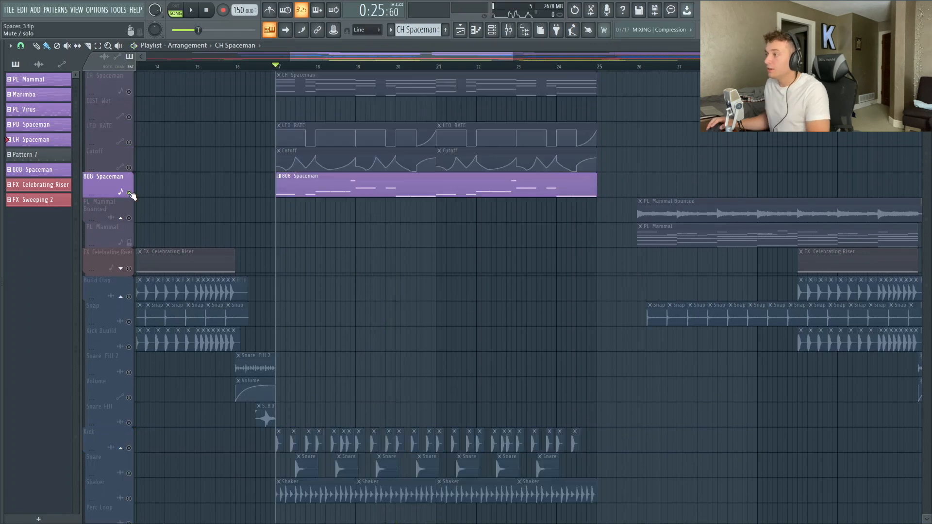
{"action": "scroll", "coordinate": [485, 426], "scroll_direction": "up", "scroll_amount": 6}
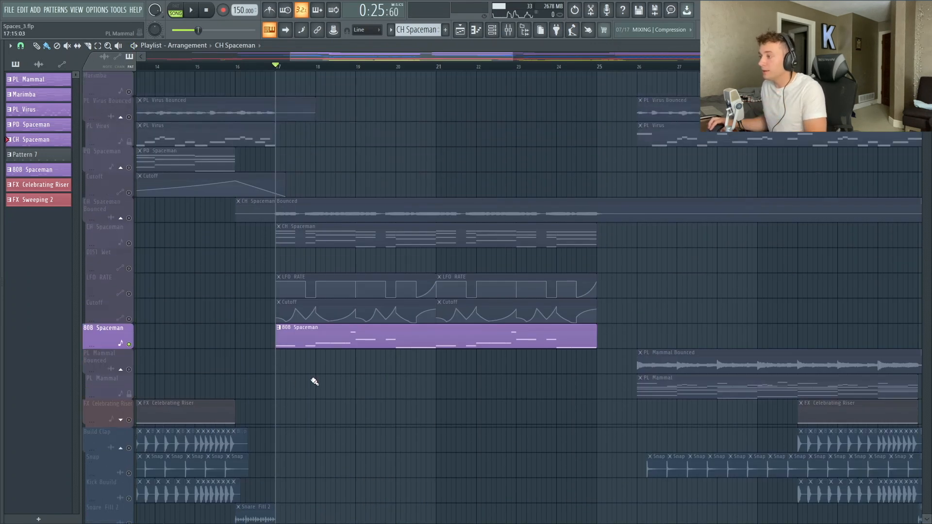
{"action": "key", "text": "space"}
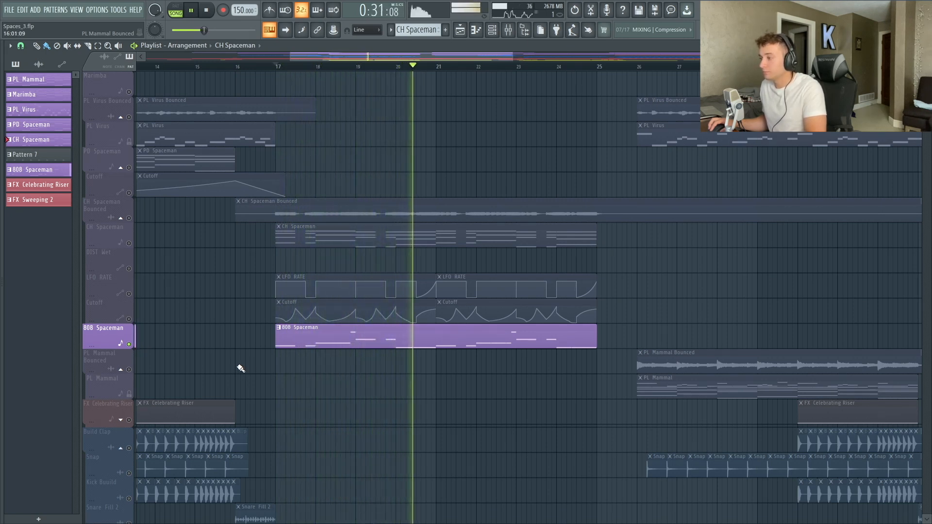
{"action": "key", "text": "space"}
Open the 808 Spaceman pattern's notes and its Vital synth to examine oscillator 1, envelope 2 and the advanced options.
{"action": "scroll", "coordinate": [185, 354], "scroll_direction": "down", "scroll_amount": 5}
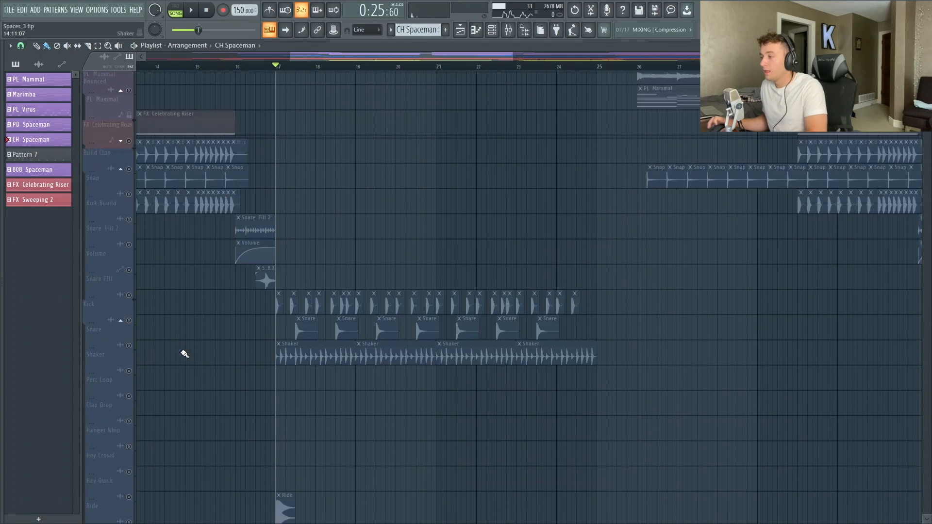
{"action": "scroll", "coordinate": [185, 354], "scroll_direction": "up", "scroll_amount": 5}
{"action": "double_click", "coordinate": [333, 219]}
{"action": "left_click", "coordinate": [495, 31]}
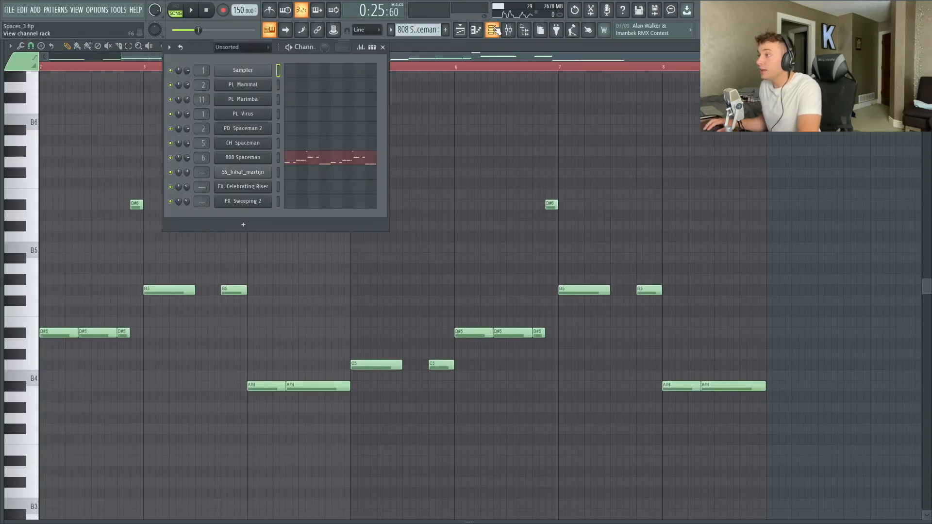
{"action": "left_click", "coordinate": [242, 157]}
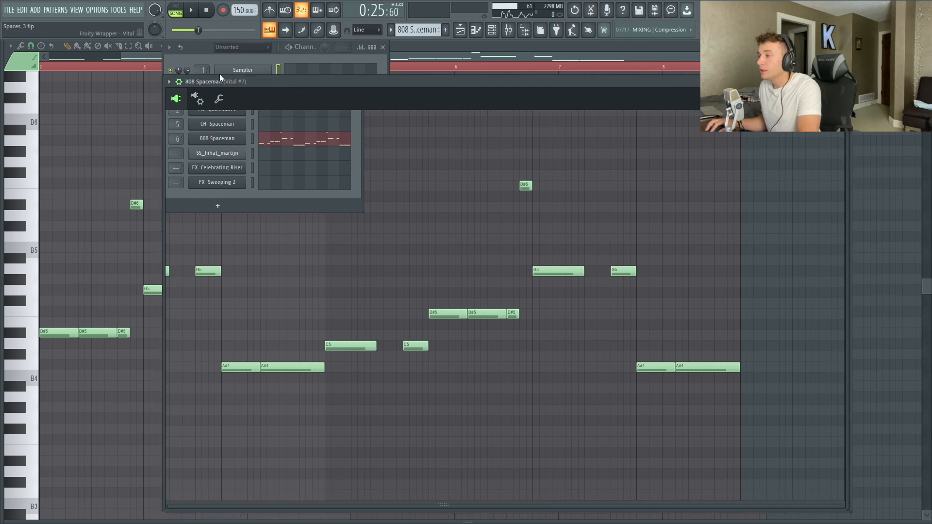
{"action": "left_click_drag", "start_coordinate": [220, 75], "coordinate": [192, 56]}
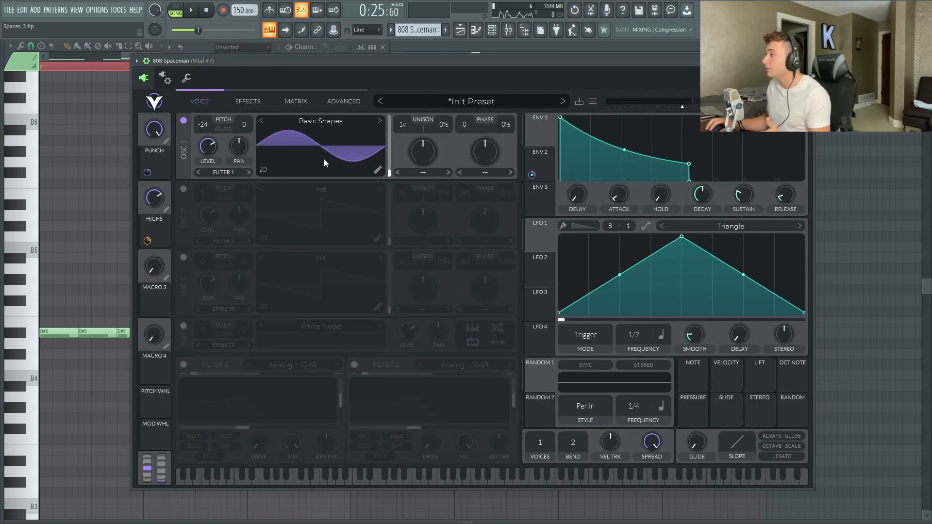
{"action": "left_click", "coordinate": [541, 158]}
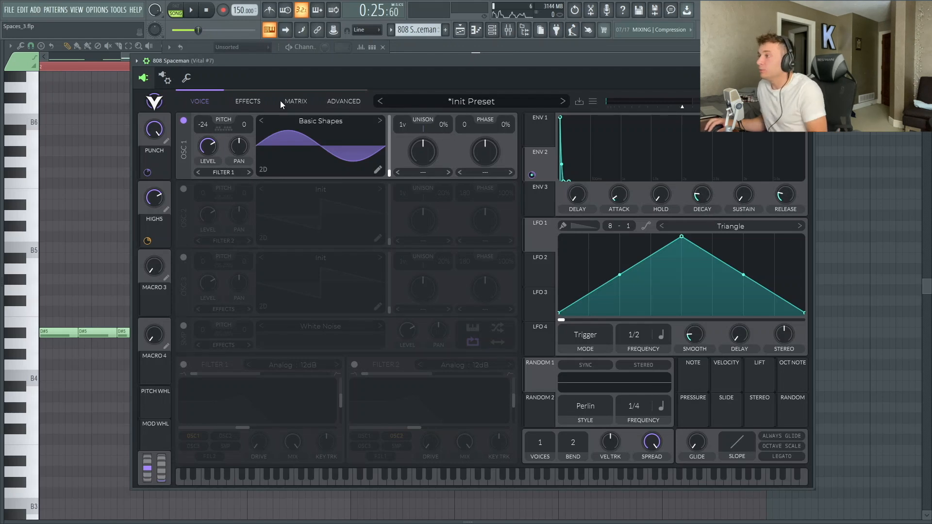
{"action": "left_click", "coordinate": [362, 106]}
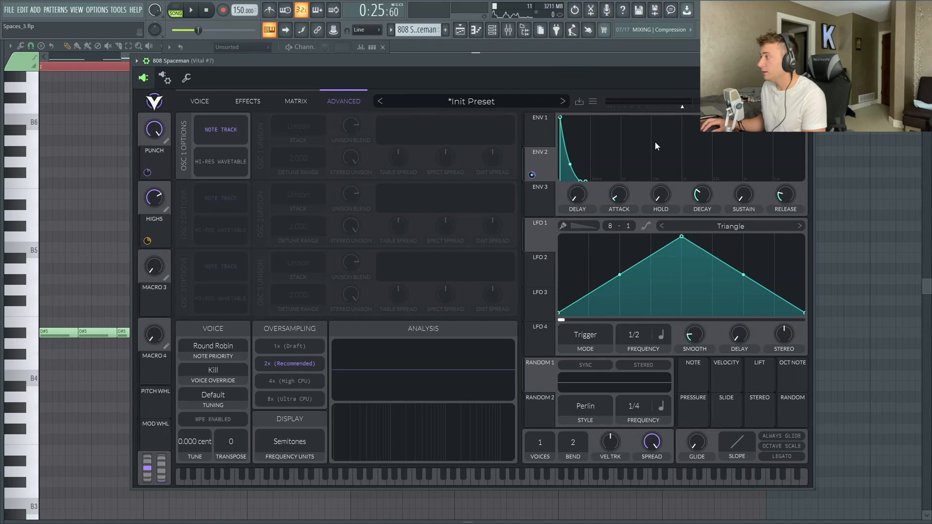
Try different envelope 2 decay times during 808 Spaceman playback, undo the changes, and return to the synth's voice settings.
{"action": "left_click_drag", "start_coordinate": [709, 193], "coordinate": [694, 219]}
{"action": "key", "text": "space"}
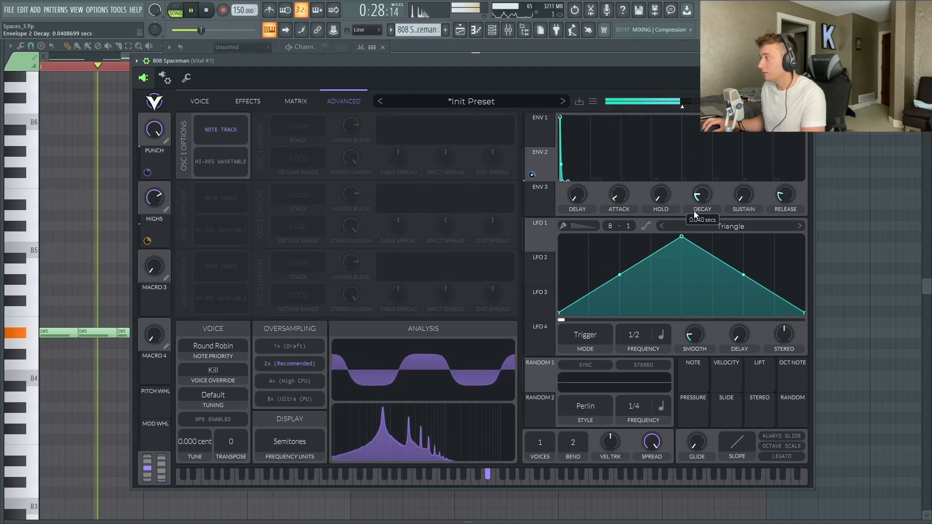
{"action": "key", "text": "ctrl+z"}
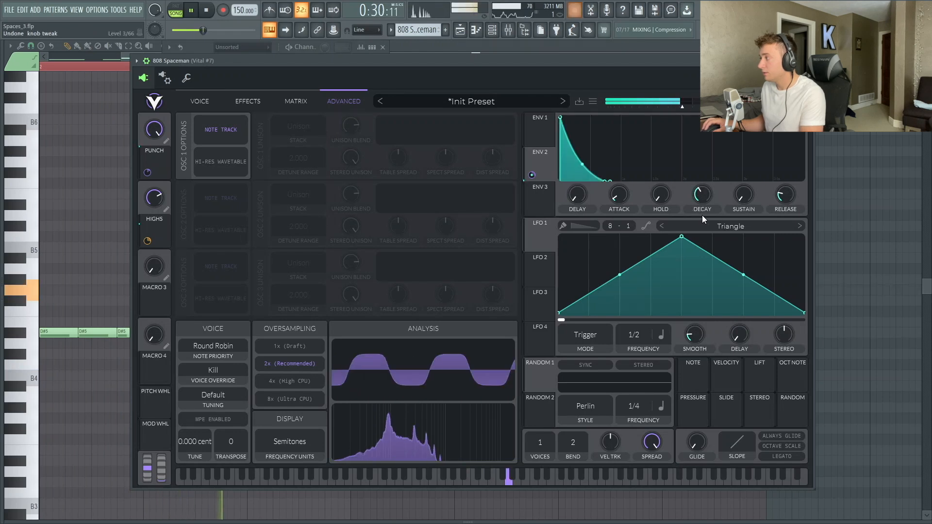
{"action": "key", "text": "ctrl+alt+z"}
{"action": "key", "text": "ctrl+alt+z"}
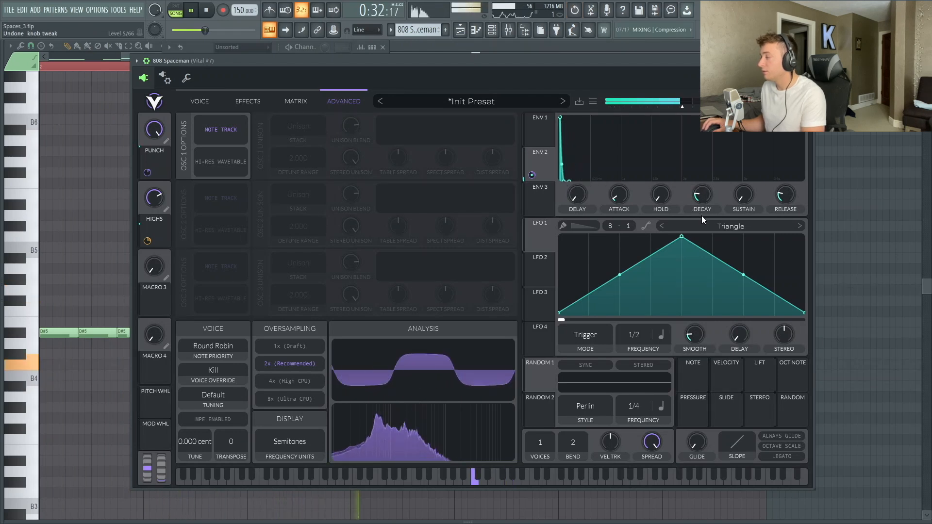
{"action": "key", "text": "space"}
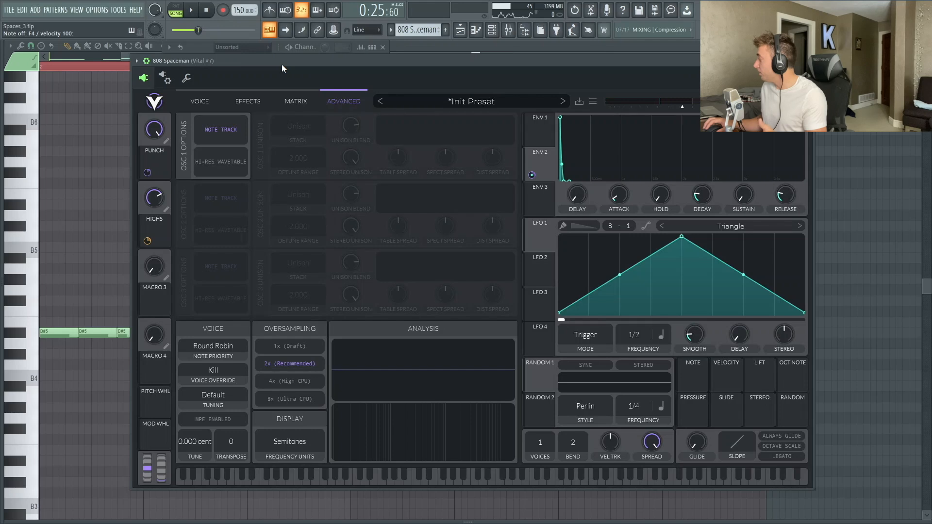
{"action": "left_click", "coordinate": [197, 100]}
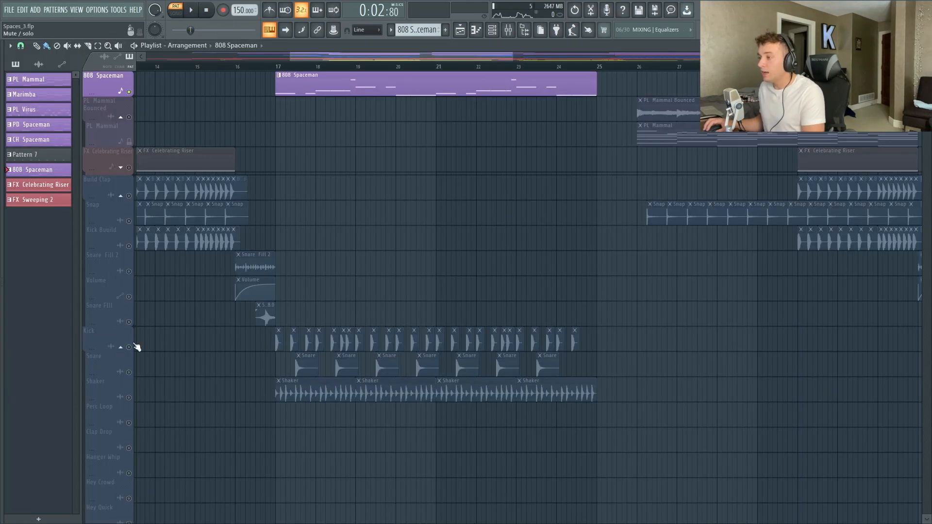
Solo the Kick drum group in the playlist and play it from bar 17.
{"action": "right_click", "coordinate": [133, 345]}
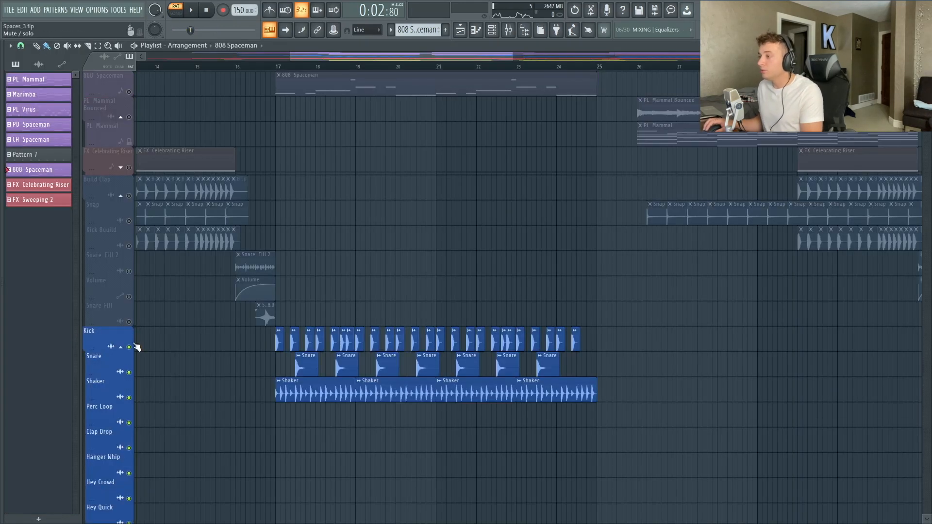
{"action": "double_click", "coordinate": [278, 67]}
{"action": "key", "text": "space"}
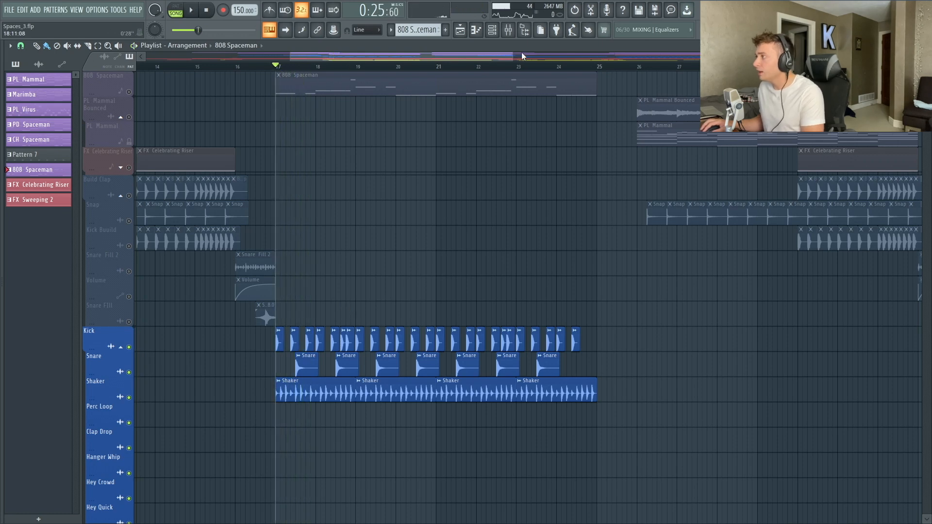
Play the soloed drum group from bar 42 to hear the second drop's added percussion layers.
{"action": "left_click_drag", "start_coordinate": [508, 57], "coordinate": [772, 57]}
{"action": "scroll", "coordinate": [637, 206], "scroll_direction": "down", "scroll_amount": 5}
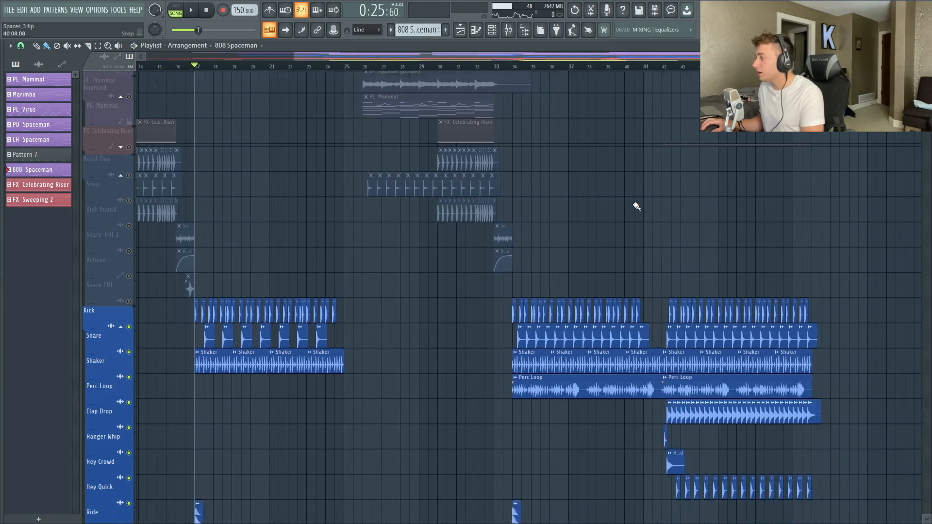
{"action": "key", "text": "space"}
{"action": "left_click", "coordinate": [655, 68]}
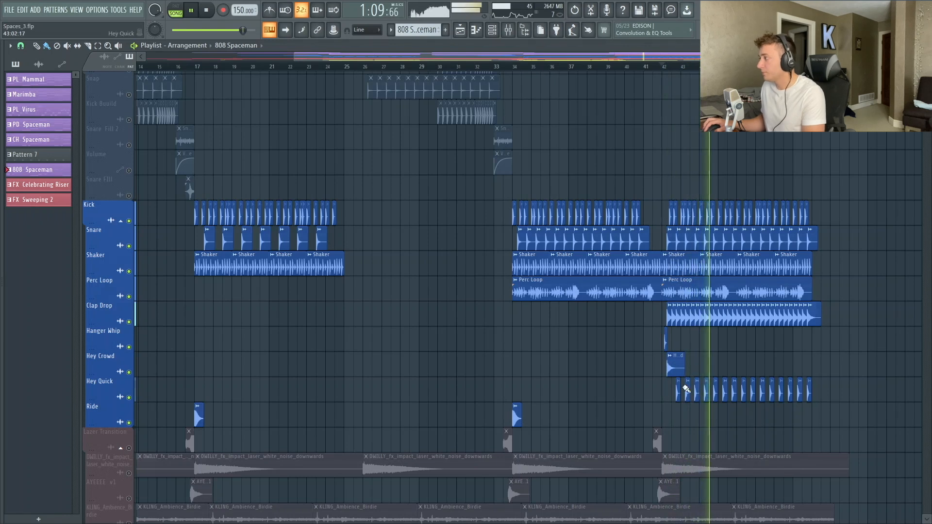
{"action": "key", "text": "space"}
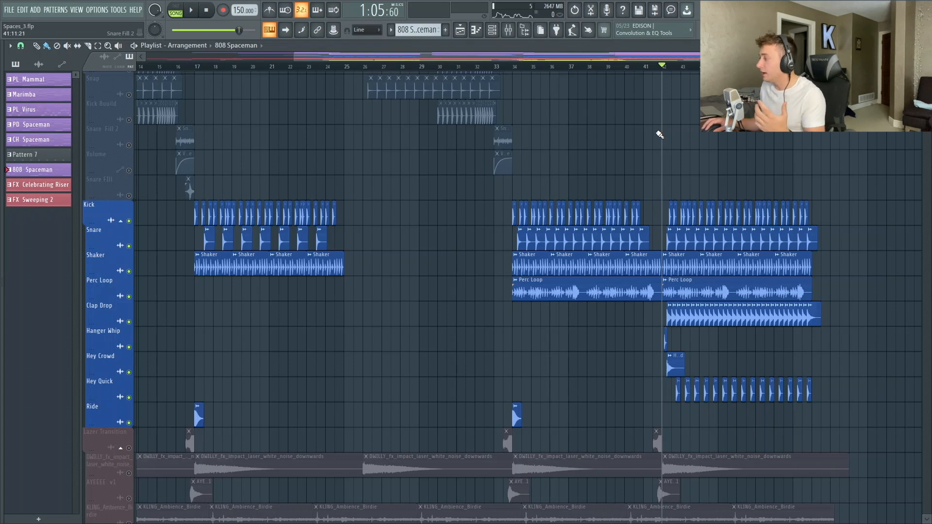
Solo the Kick track alone, play it from bar 17, and examine its sample settings.
{"action": "left_click", "coordinate": [195, 66]}
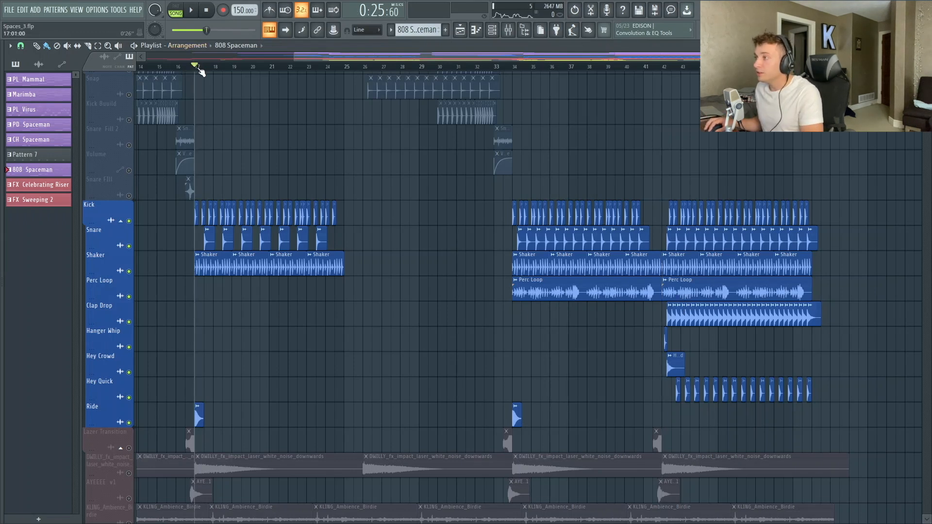
{"action": "right_click", "coordinate": [129, 222]}
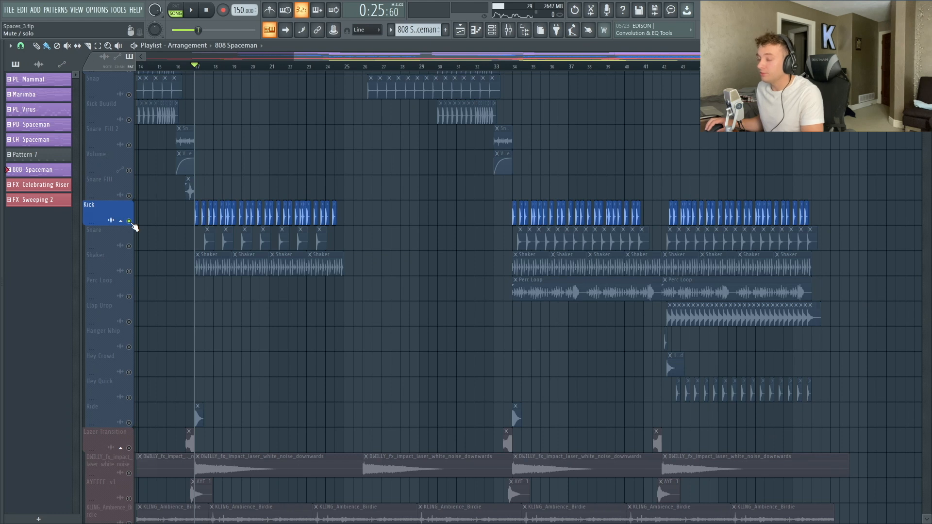
{"action": "key", "text": "space"}
{"action": "key", "text": "space"}
{"action": "double_click", "coordinate": [210, 216]}
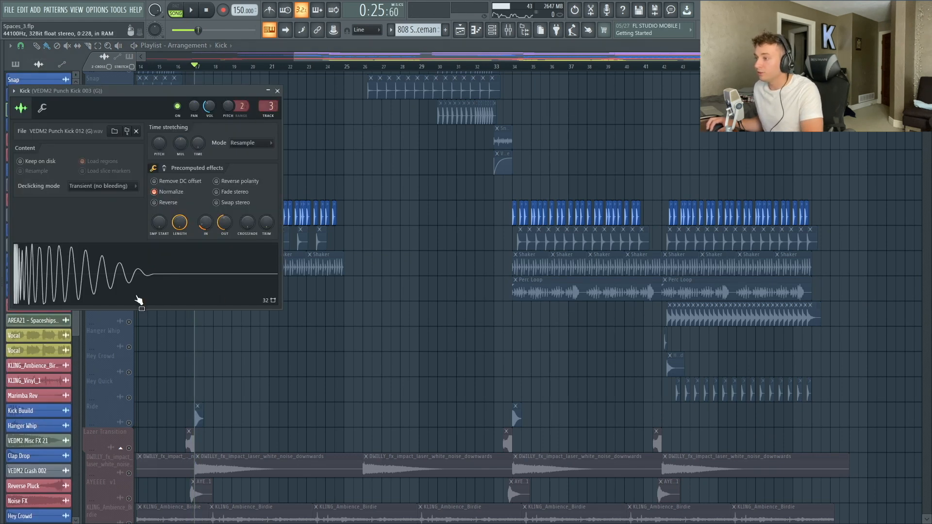
{"action": "key", "text": "Escape"}
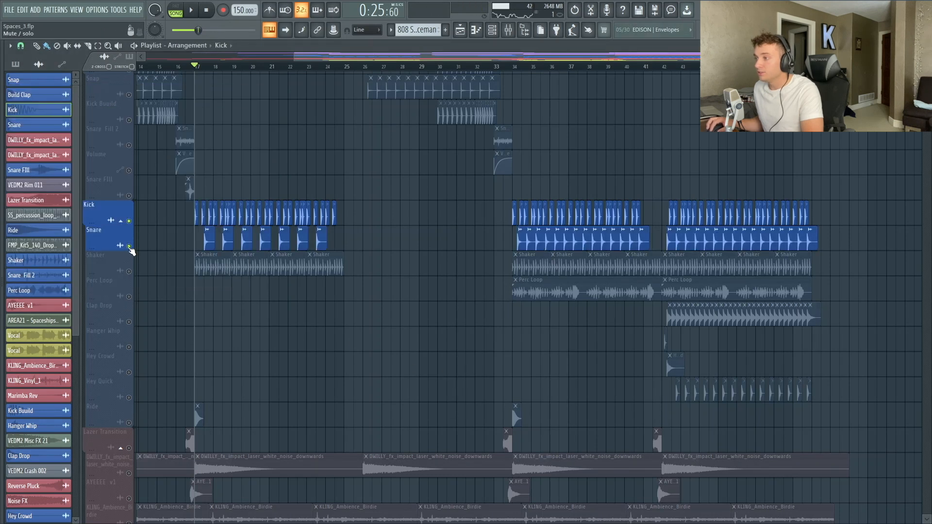
Unmute the Snare and Shaker tracks and play them with the Kick from bar 17.
{"action": "left_click_drag", "start_coordinate": [129, 246], "coordinate": [129, 272]}
{"action": "key", "text": "space"}
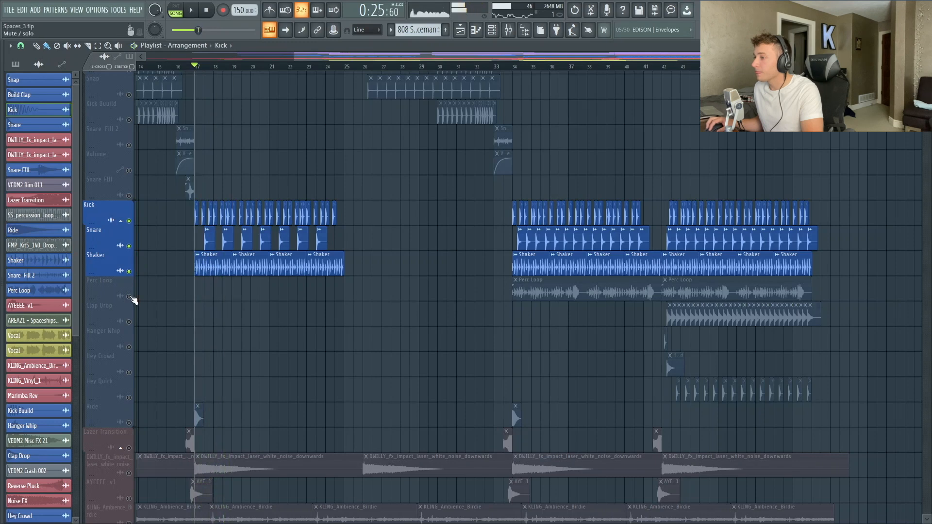
Solo the Shaker and Perc Loop tracks in turn and play them from bar 42.
{"action": "left_click", "coordinate": [129, 297]}
{"action": "key", "text": "space"}
{"action": "left_click", "coordinate": [672, 71]}
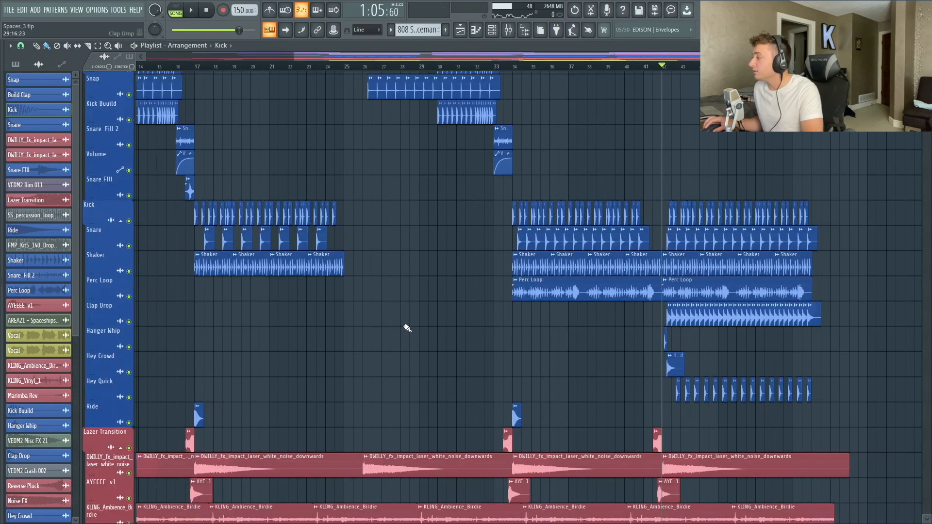
{"action": "left_click", "coordinate": [129, 271], "text": "ctrl"}
{"action": "key", "text": "space"}
{"action": "left_click", "coordinate": [130, 296], "text": "ctrl"}
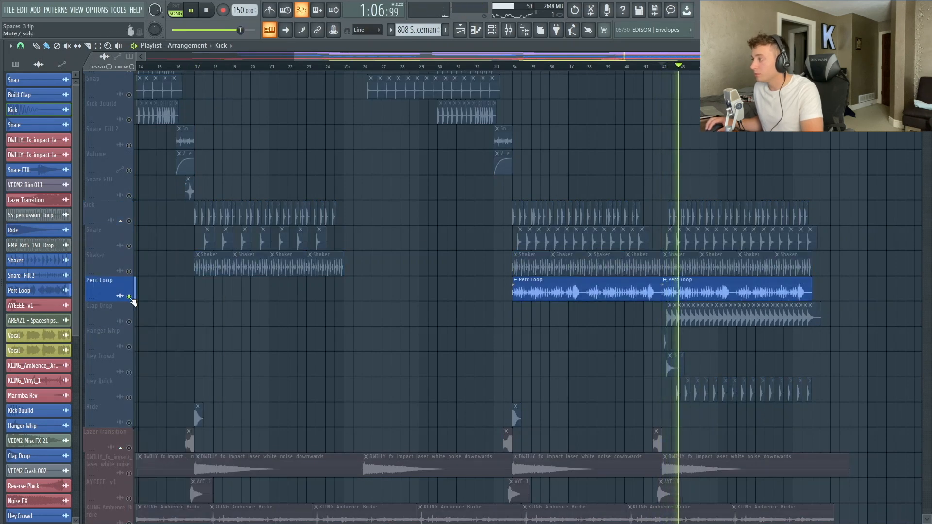
{"action": "key", "text": "space"}
Examine the sample settings of the Perc Loop and Shaker clips.
{"action": "double_click", "coordinate": [557, 283]}
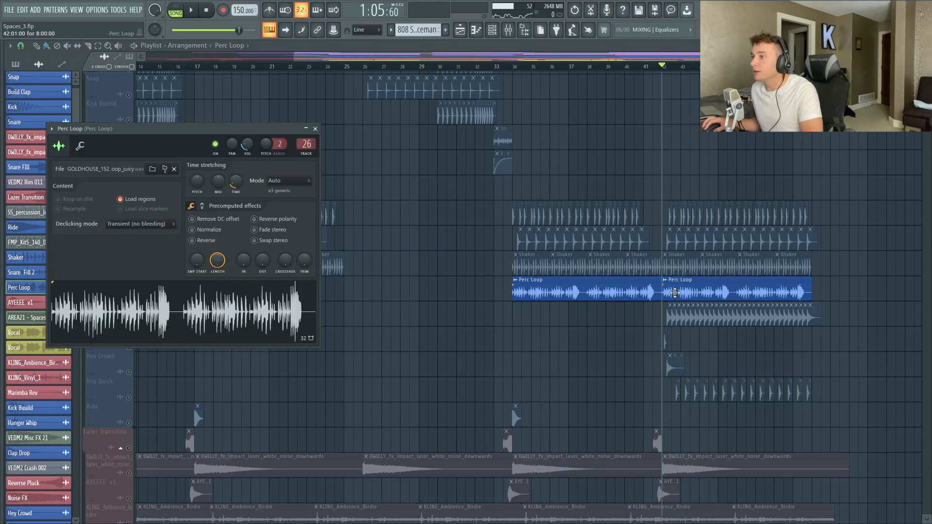
{"action": "left_click", "coordinate": [677, 284]}
{"action": "double_click", "coordinate": [678, 270]}
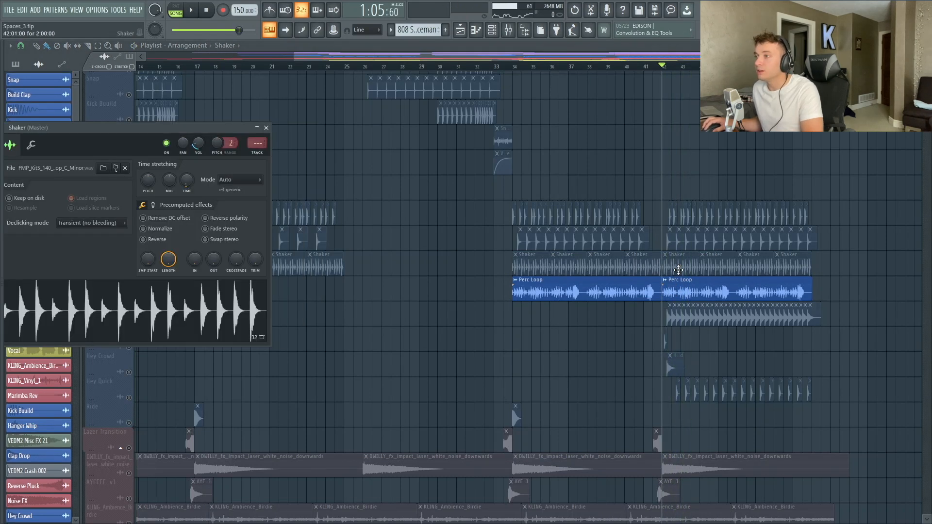
{"action": "left_click", "coordinate": [266, 127]}
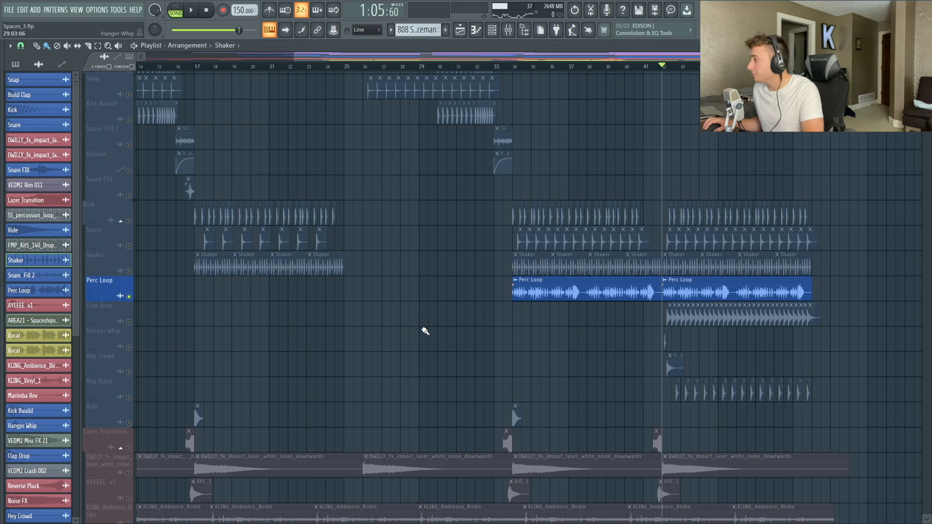
Solo the Clap Drop, Hanger Whip, Hey Crowd and Hey Quick tracks together and play them from bar 42.
{"action": "right_click", "coordinate": [129, 322]}
{"action": "left_click_drag", "start_coordinate": [582, 439], "coordinate": [915, 189]}
{"action": "right_click", "coordinate": [128, 313]}
{"action": "left_click_drag", "start_coordinate": [129, 351], "coordinate": [136, 431]}
{"action": "key", "text": "space"}
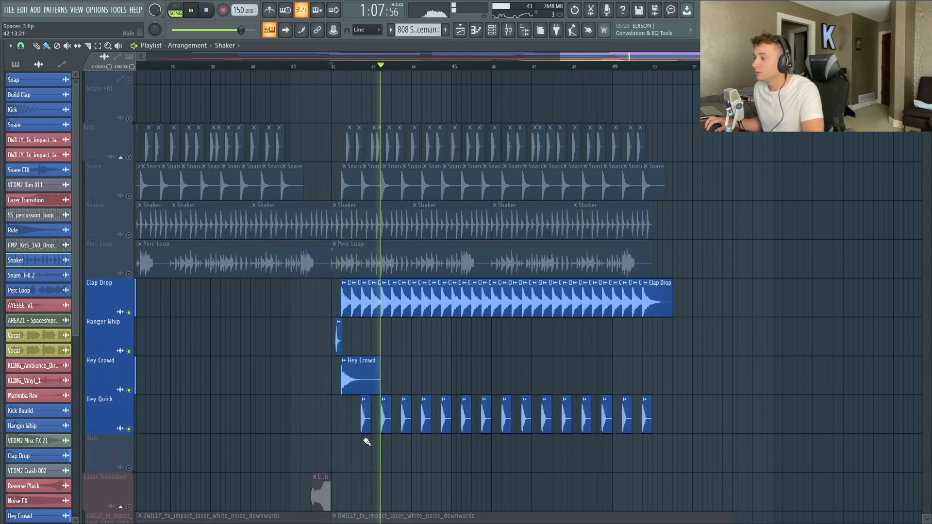
Examine the sample settings of the DWILLY_fx_impact_laser_white_noise_downwards clip at bar 17.
{"action": "scroll", "coordinate": [364, 428], "scroll_direction": "down", "scroll_amount": 4}
{"action": "scroll", "coordinate": [357, 395], "scroll_direction": "up", "scroll_amount": 5}
{"action": "scroll", "coordinate": [357, 396], "scroll_direction": "up", "scroll_amount": 3}
{"action": "scroll", "coordinate": [357, 395], "scroll_direction": "down", "scroll_amount": 2}
{"action": "scroll", "coordinate": [357, 396], "scroll_direction": "up", "scroll_amount": 2}
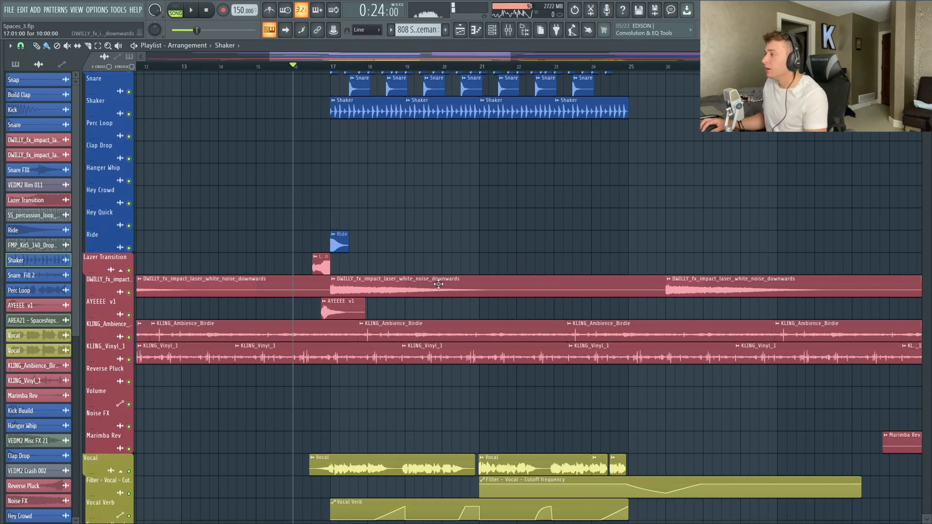
{"action": "double_click", "coordinate": [438, 284]}
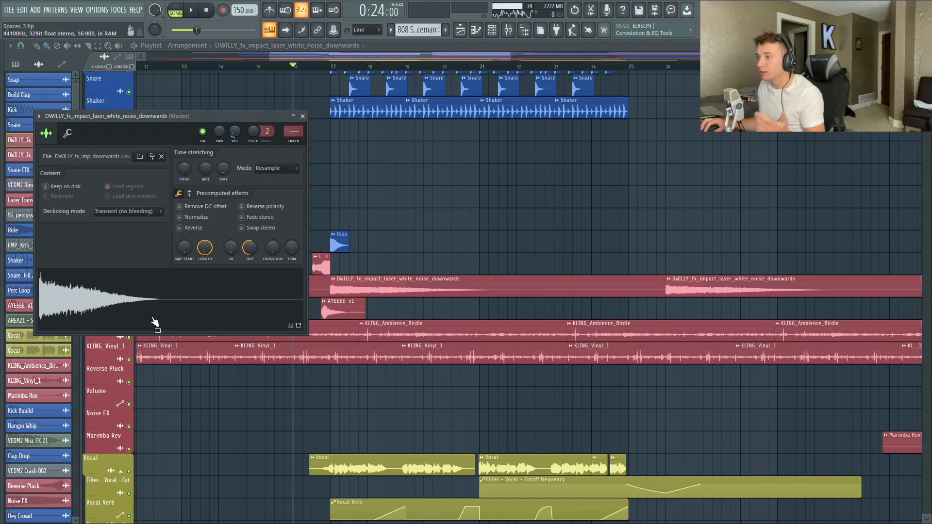
{"action": "key", "text": "Escape"}
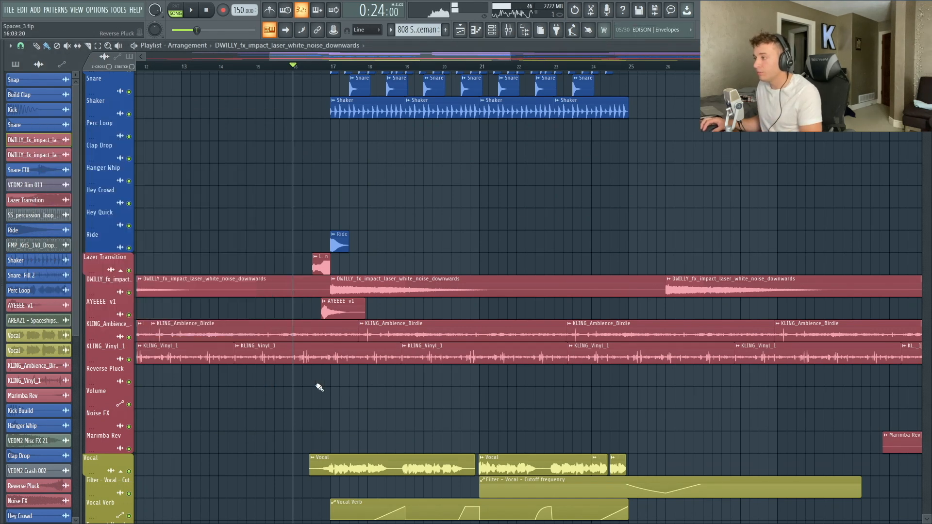
Solo the KLING_Ambience_Birdie and KLING_Vinyl_1 tracks together and play them from bar 16.
{"action": "key", "text": "space"}
{"action": "key", "text": "space"}
{"action": "right_click", "coordinate": [130, 339]}
{"action": "right_click", "coordinate": [126, 357]}
{"action": "left_click", "coordinate": [116, 339]}
{"action": "right_click", "coordinate": [129, 338]}
{"action": "left_click", "coordinate": [129, 359]}
{"action": "left_click_drag", "start_coordinate": [377, 57], "coordinate": [384, 125]}
{"action": "key", "text": "space"}
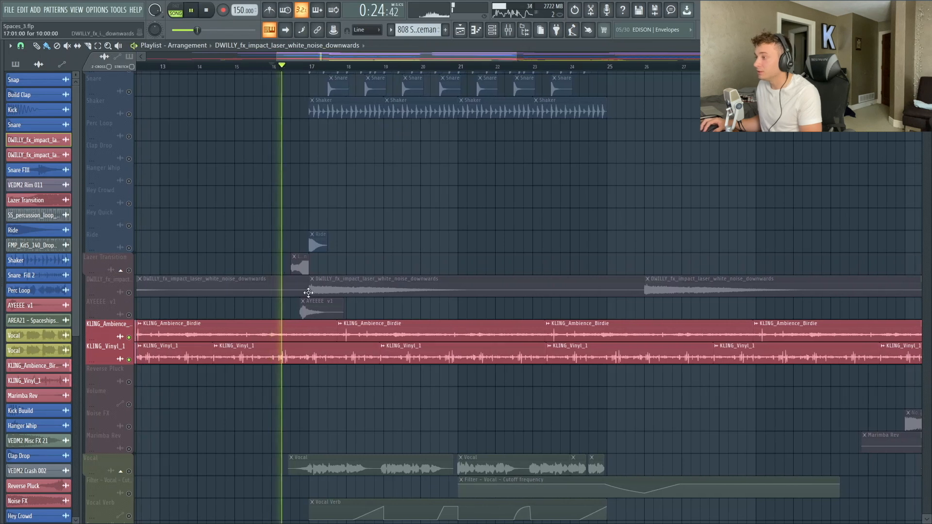
Examine the sample settings of the KLING_Vinyl_1 and KLING_Ambience_Birdie clips while they play.
{"action": "double_click", "coordinate": [260, 356]}
{"action": "left_click_drag", "start_coordinate": [247, 144], "coordinate": [234, 151]}
{"action": "double_click", "coordinate": [346, 332]}
{"action": "left_click", "coordinate": [234, 131]}
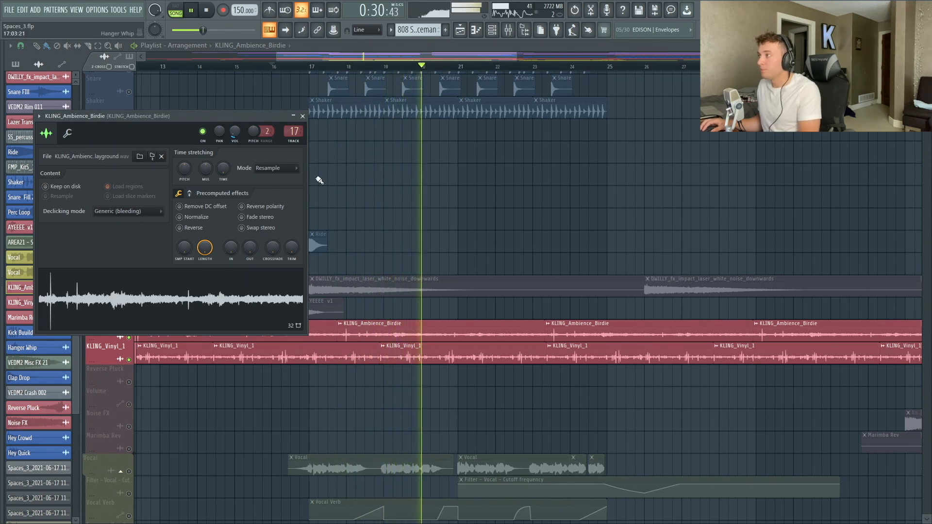
{"action": "key", "text": "space"}
{"action": "key", "text": "Escape"}
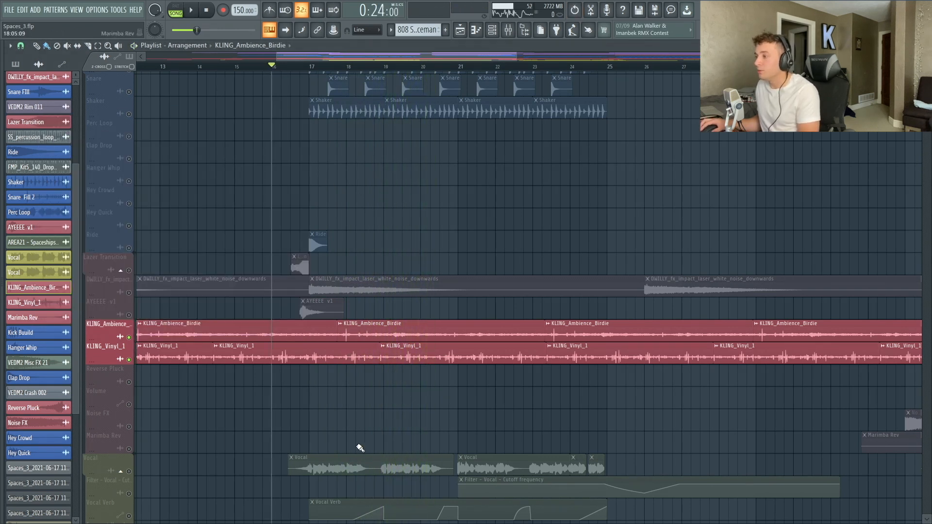
Solo the Vocal group and play it from just before bar 17 with its sample settings and mixer insert open.
{"action": "scroll", "coordinate": [359, 445], "scroll_direction": "down", "scroll_amount": 3}
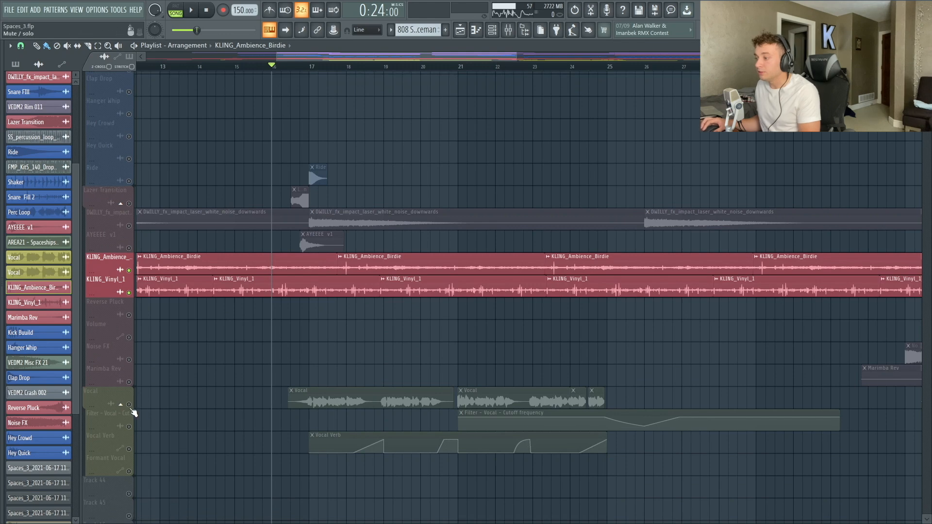
{"action": "right_click", "coordinate": [129, 406]}
{"action": "scroll", "coordinate": [405, 404], "scroll_direction": "down", "scroll_amount": 5}
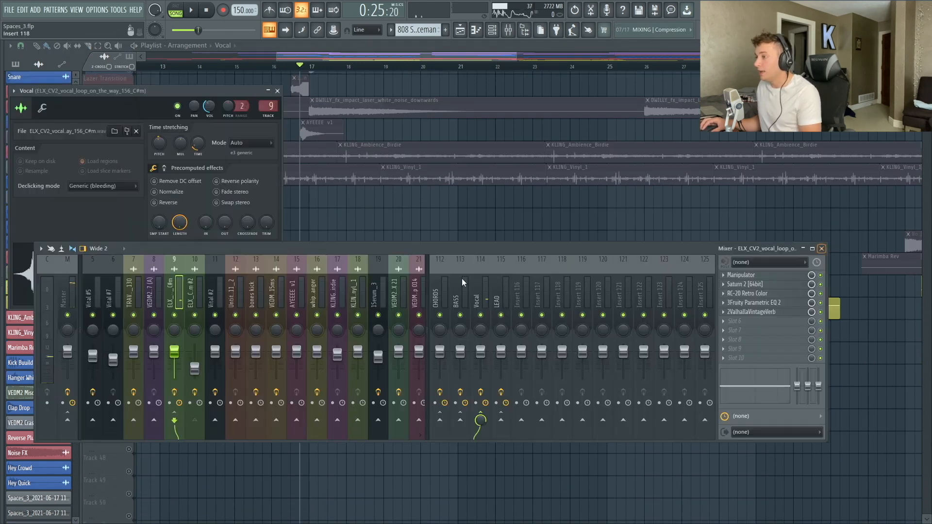
{"action": "left_click_drag", "start_coordinate": [313, 249], "coordinate": [301, 315]}
{"action": "key", "text": "space"}
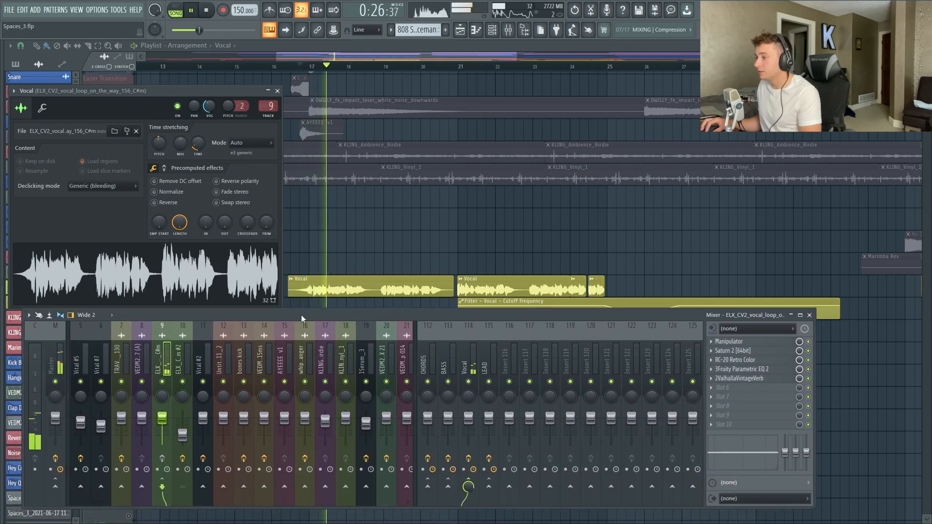
{"action": "left_click_drag", "start_coordinate": [301, 318], "coordinate": [326, 283]}
{"action": "key", "text": "space"}
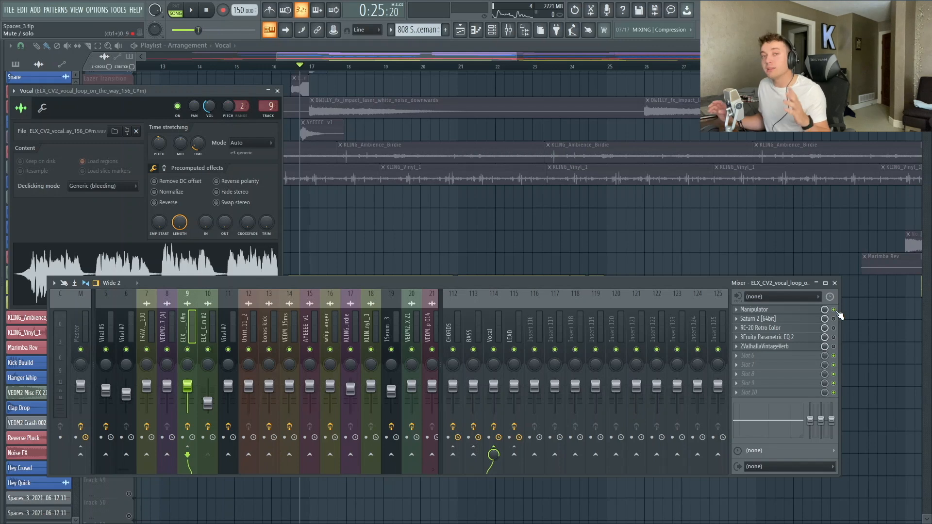
Examine the Manipulator effect's settings on the vocal's mixer insert.
{"action": "left_click", "coordinate": [757, 309]}
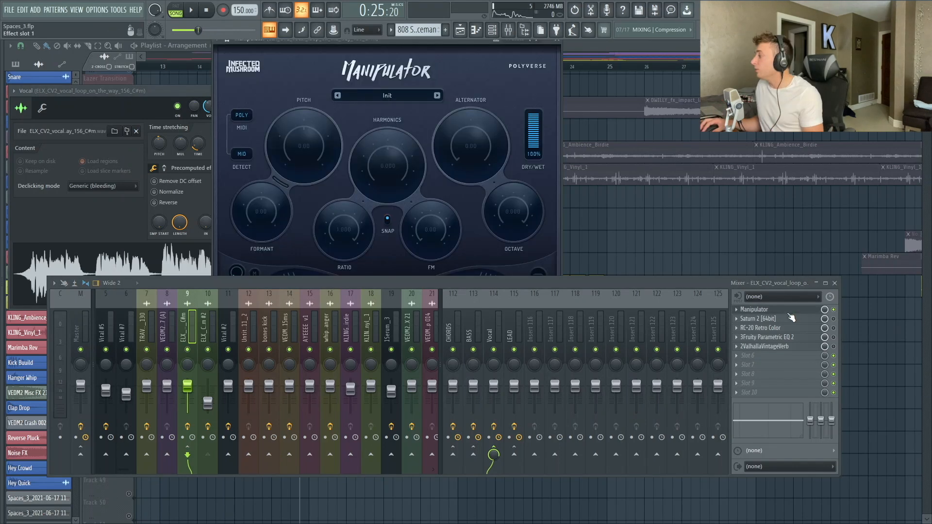
{"action": "left_click_drag", "start_coordinate": [401, 50], "coordinate": [456, 57]}
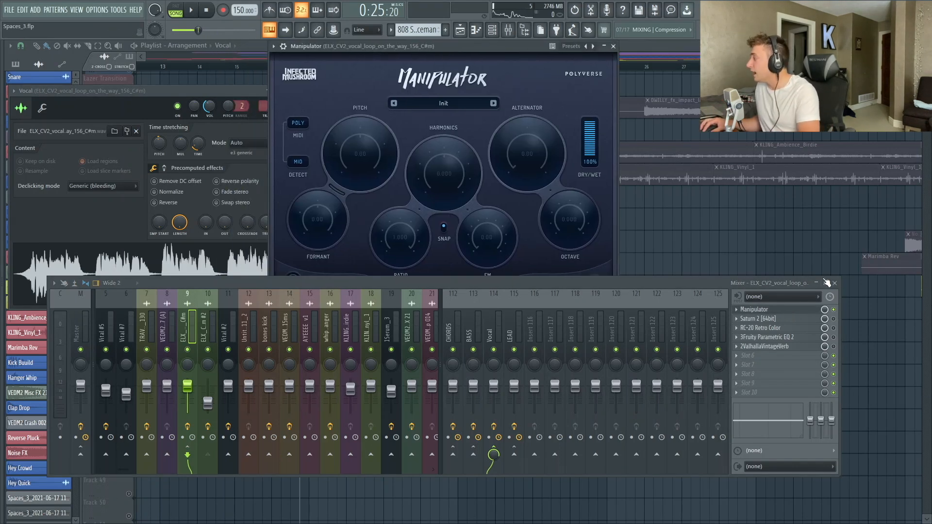
{"action": "left_click", "coordinate": [834, 283]}
Play the soloed Vocal group from bar 34 to hear its formant and reverb automation in the second drop.
{"action": "right_click", "coordinate": [704, 200]}
{"action": "left_click_drag", "start_coordinate": [465, 57], "coordinate": [624, 82]}
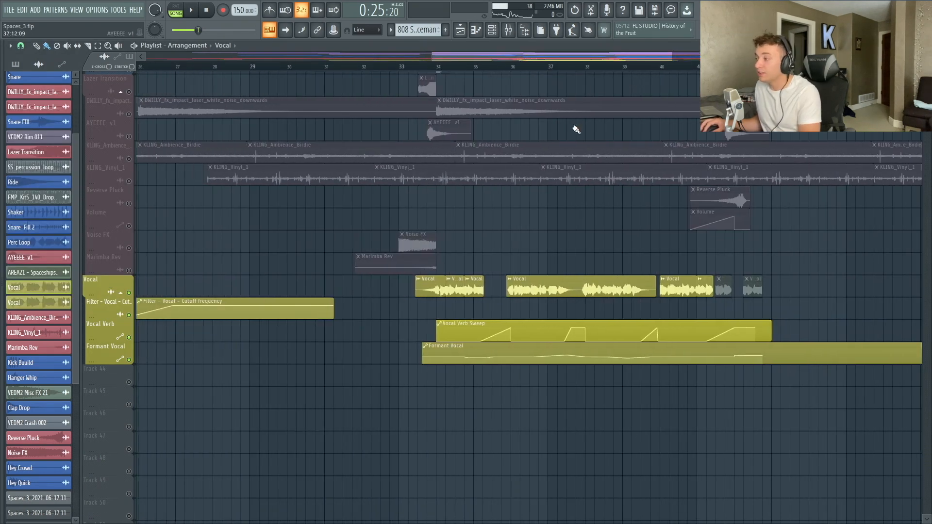
{"action": "left_click", "coordinate": [437, 68]}
{"action": "key", "text": "space"}
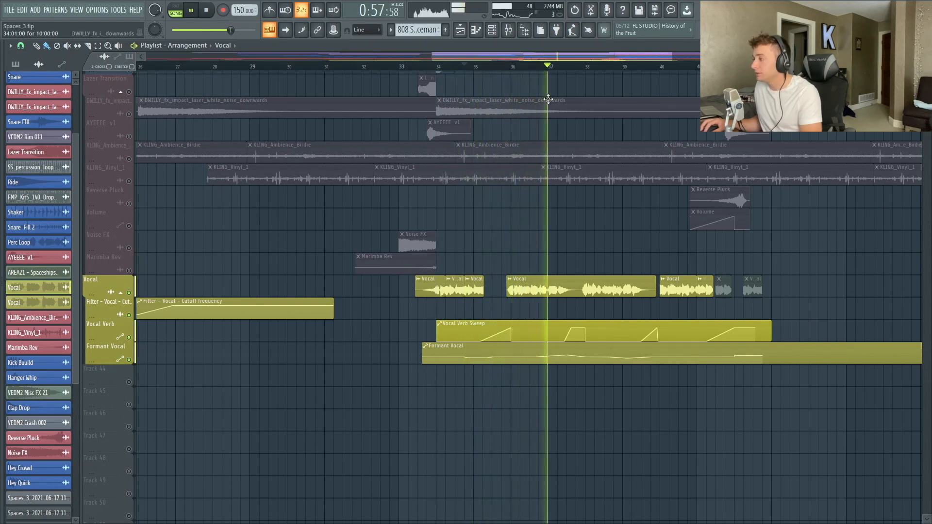
{"action": "key", "text": "space"}
Examine Saturn 2 on the vocal's mixer insert and play the vocal through it from bar 17.
{"action": "left_click_drag", "start_coordinate": [459, 56], "coordinate": [312, 85]}
{"action": "left_click", "coordinate": [329, 68]}
{"action": "left_click", "coordinate": [508, 29]}
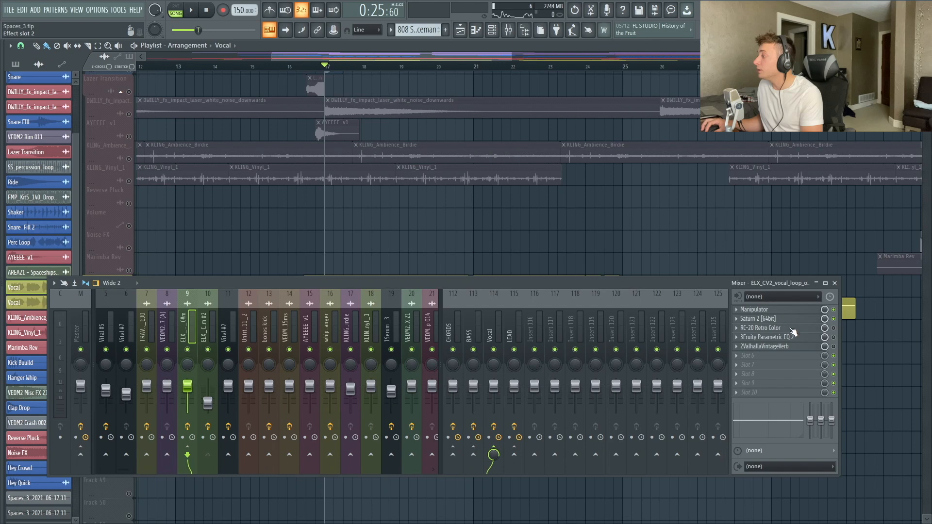
{"action": "left_click", "coordinate": [769, 319]}
{"action": "left_click_drag", "start_coordinate": [331, 74], "coordinate": [400, 60]}
{"action": "key", "text": "space"}
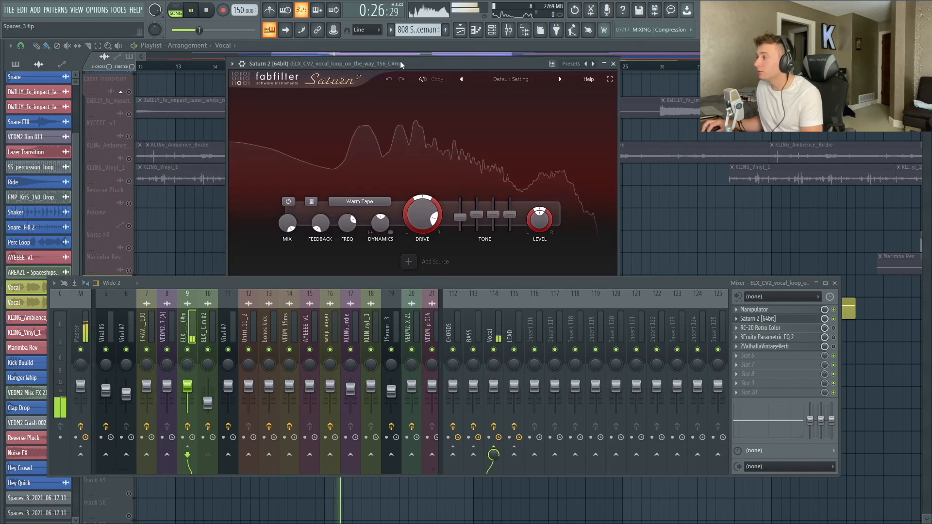
{"action": "key", "text": "space"}
{"action": "key", "text": "space"}
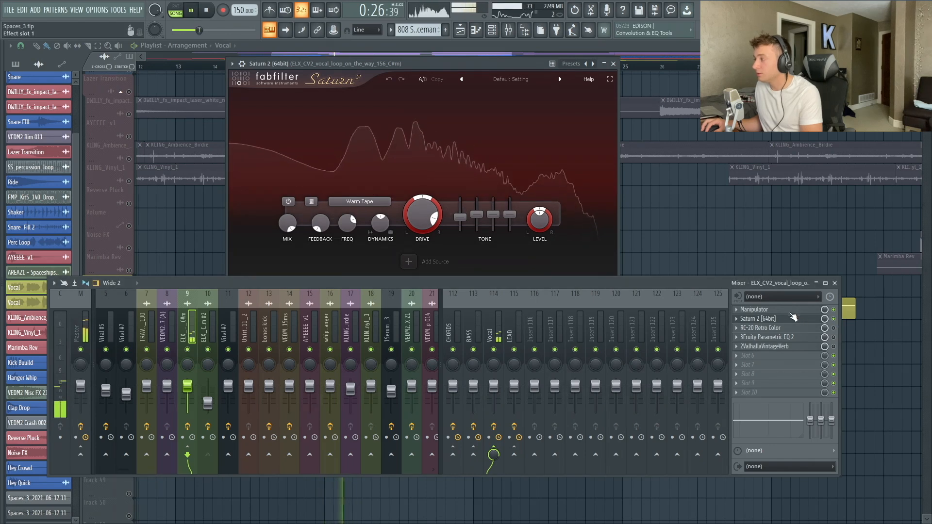
{"action": "key", "text": "space"}
Examine RC-20 Retro Color on the vocal's mixer insert and play the vocal through it from bar 17.
{"action": "left_click", "coordinate": [798, 335]}
{"action": "left_click_drag", "start_coordinate": [454, 294], "coordinate": [442, 368]}
{"action": "left_click_drag", "start_coordinate": [275, 65], "coordinate": [319, 53]}
{"action": "key", "text": "space"}
{"action": "left_click_drag", "start_coordinate": [306, 363], "coordinate": [309, 351]}
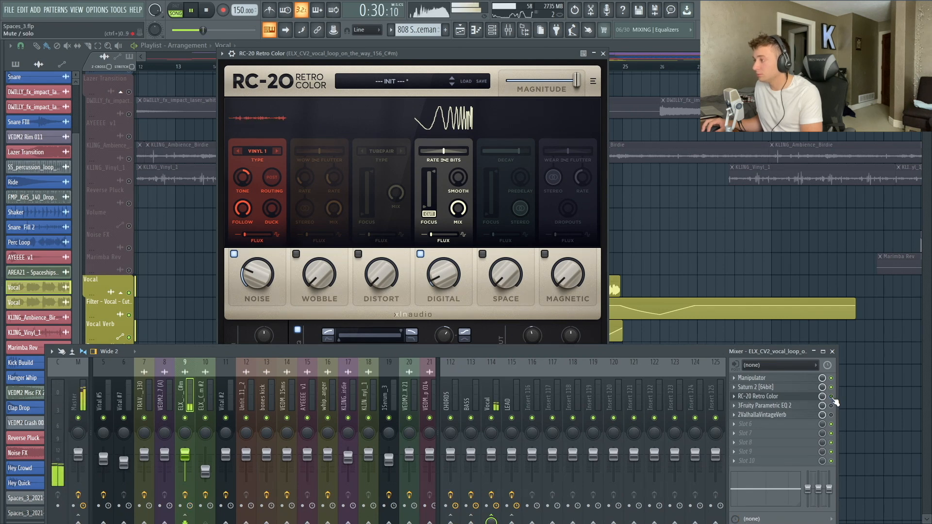
{"action": "key", "text": "space"}
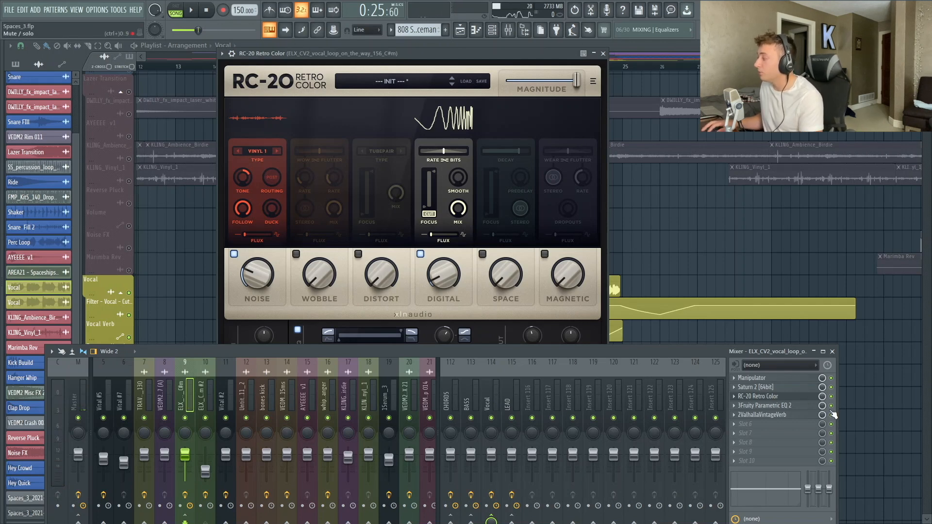
Play the vocal through Fruity Parametric EQ 2 and raise the gain of band 4 slightly to soften its cut.
{"action": "key", "text": "space"}
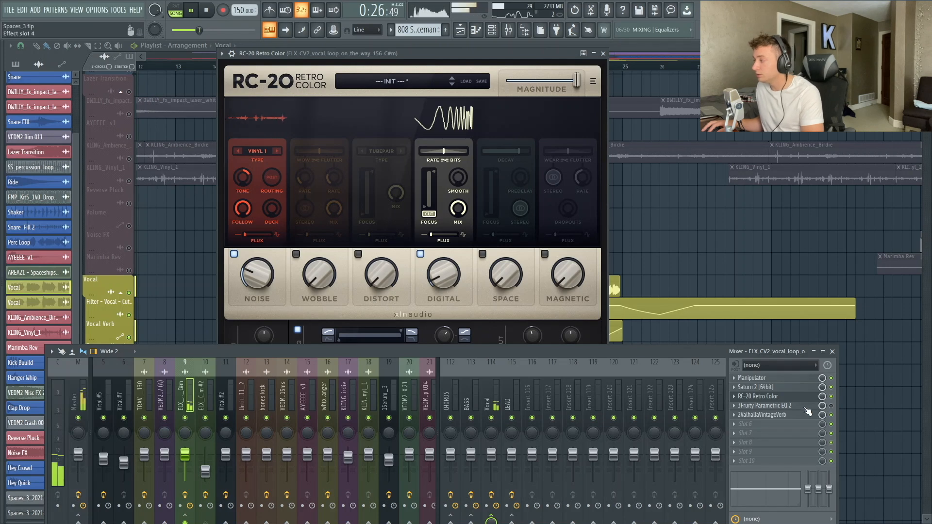
{"action": "left_click", "coordinate": [825, 407]}
{"action": "key", "text": "space"}
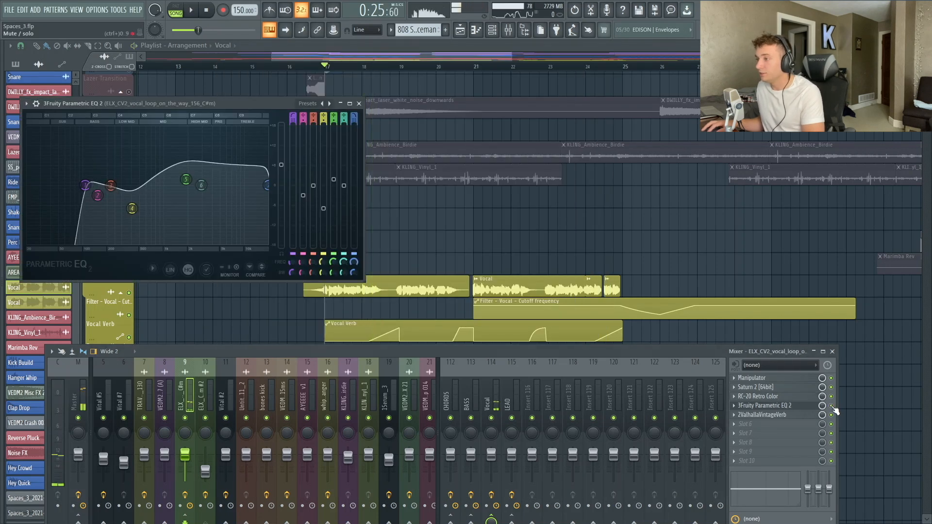
{"action": "key", "text": "space"}
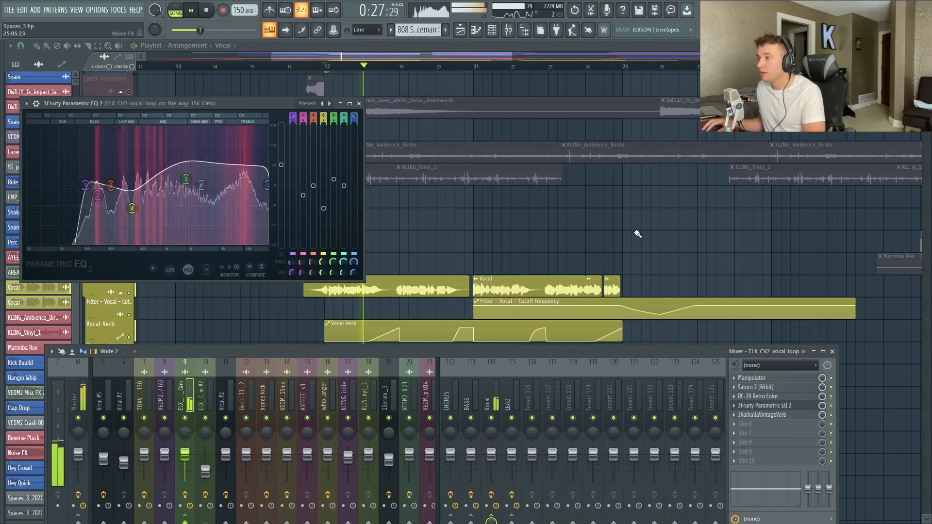
{"action": "key", "text": "space"}
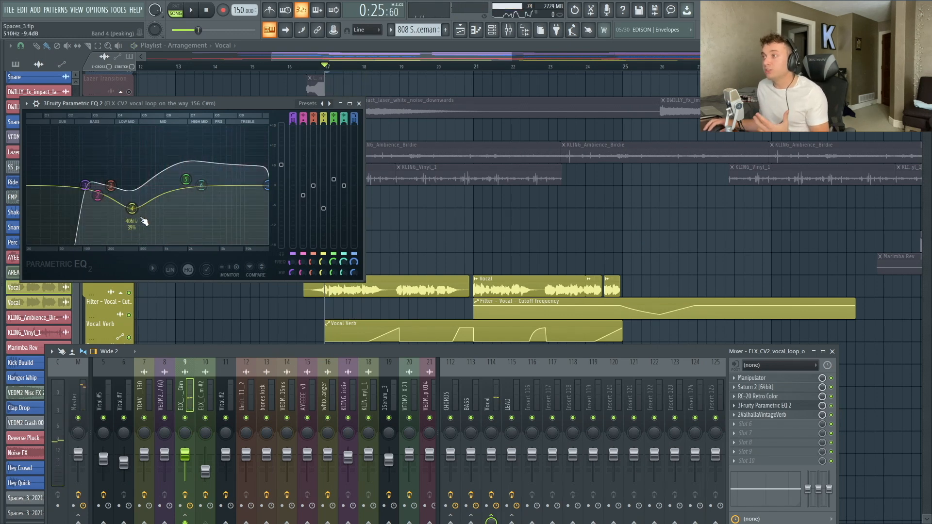
{"action": "left_click_drag", "start_coordinate": [132, 208], "coordinate": [132, 204]}
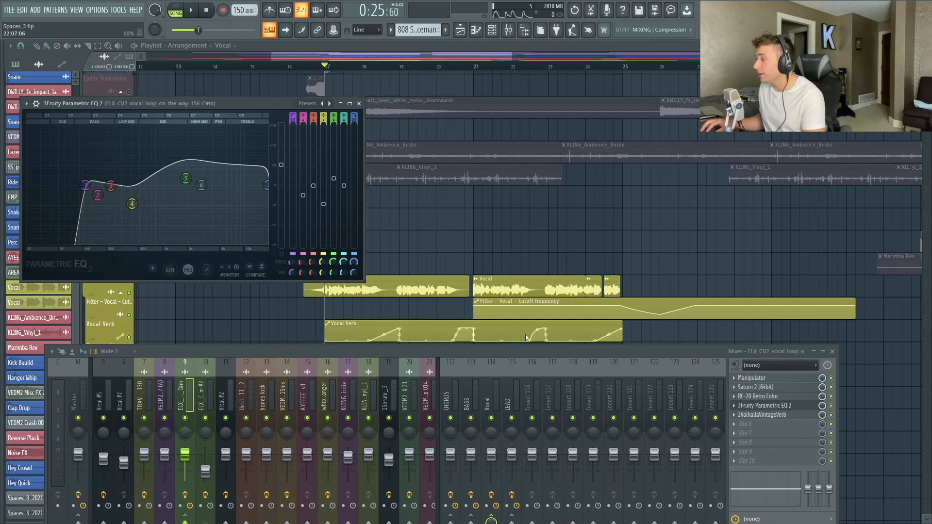
Examine the effects on the Vocal bus, insert 114, while playing the vocal from bar 17, and close the mixer.
{"action": "left_click", "coordinate": [492, 392]}
{"action": "left_click_drag", "start_coordinate": [555, 354], "coordinate": [486, 352]}
{"action": "key", "text": "space"}
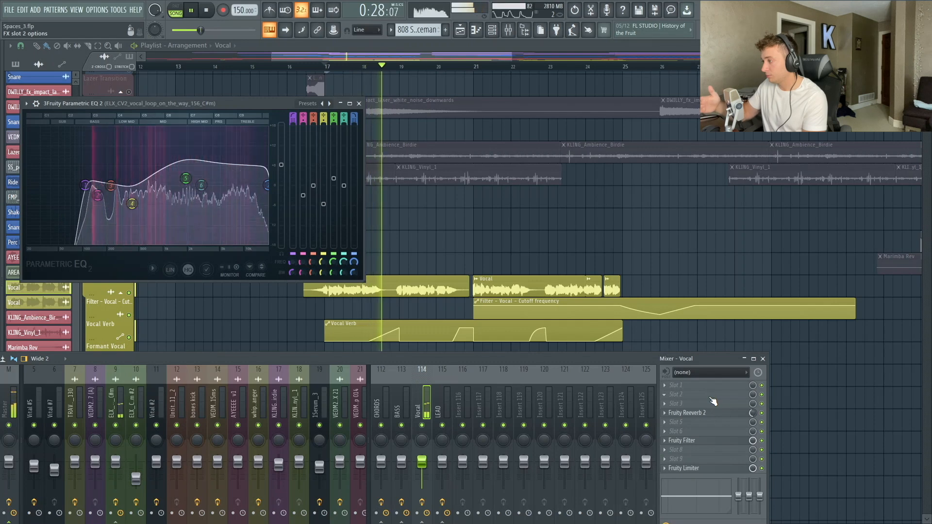
{"action": "key", "text": "space"}
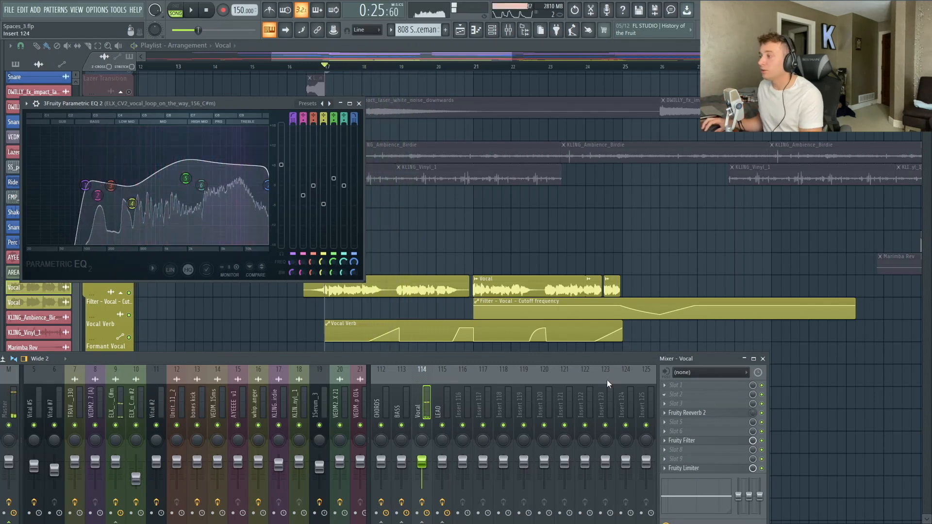
{"action": "key", "text": "Escape"}
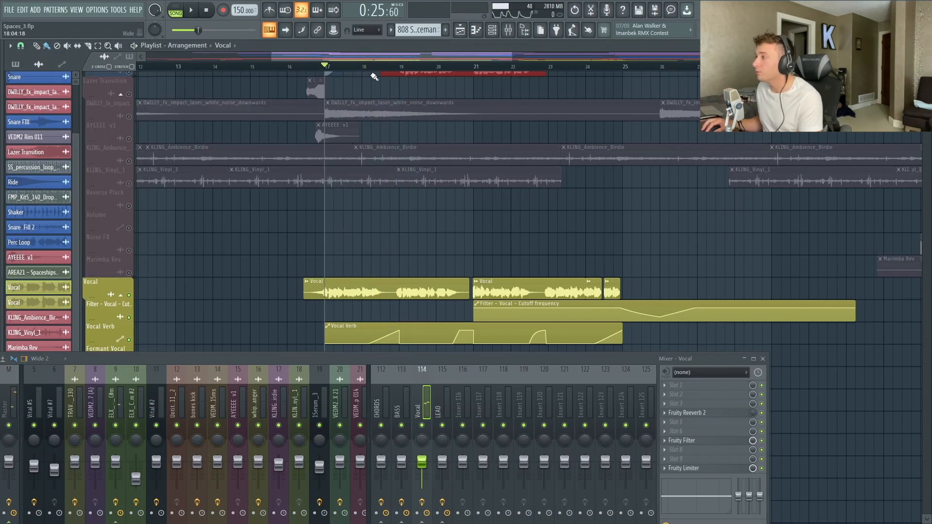
{"action": "left_click", "coordinate": [763, 360]}
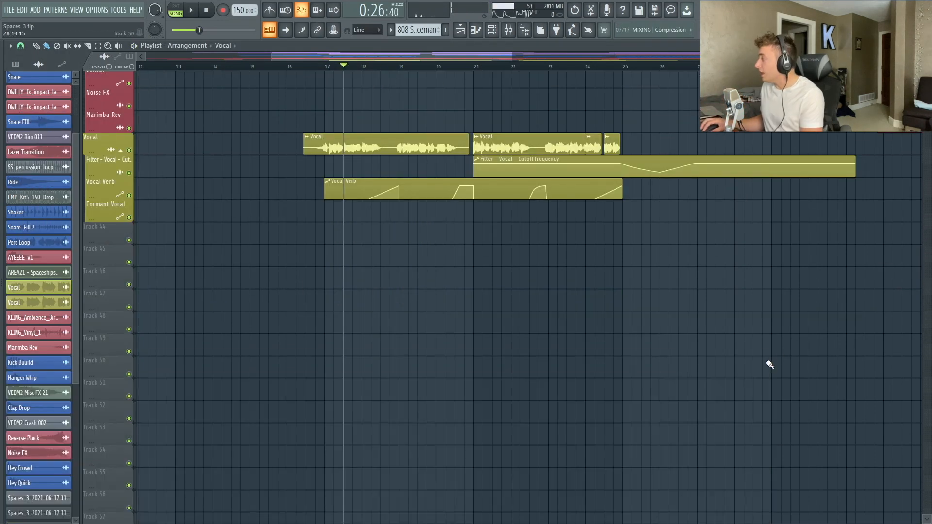
Review the full playlist arrangement across all track groups.
{"action": "scroll", "coordinate": [765, 360], "scroll_direction": "down", "scroll_amount": 5}
{"action": "scroll", "coordinate": [760, 145], "scroll_direction": "up", "scroll_amount": 10}
{"action": "right_click", "coordinate": [605, 290], "text": "ctrl"}
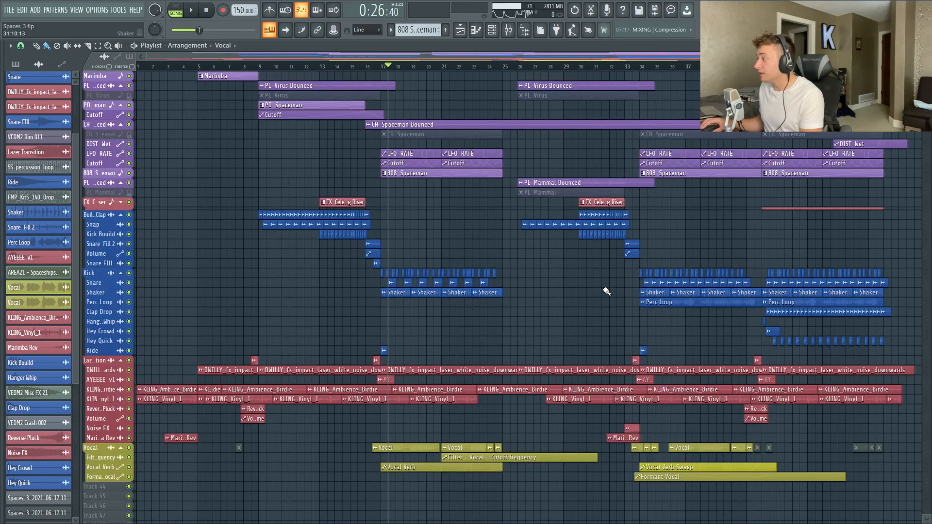
Solo the PL Virus Bounced track and play it from bar 42.
{"action": "left_click_drag", "start_coordinate": [412, 452], "coordinate": [924, 227]}
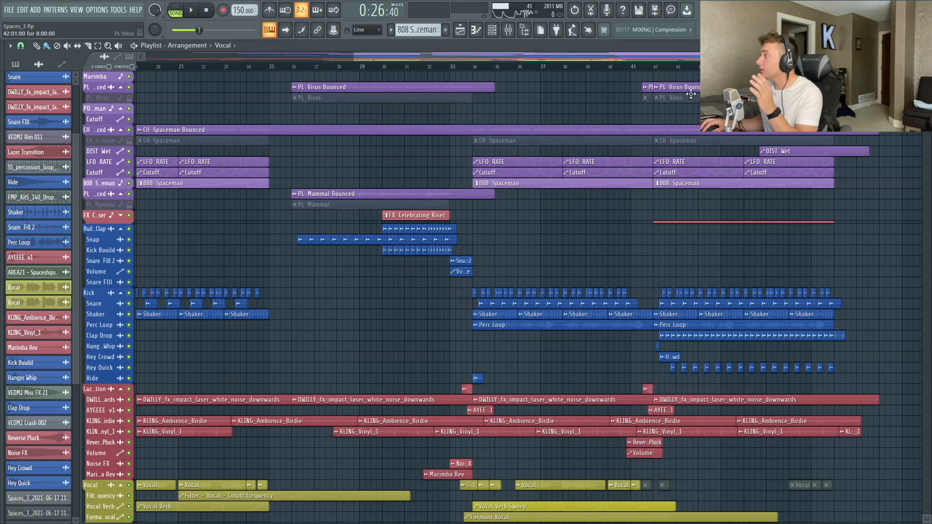
{"action": "left_click", "coordinate": [656, 68]}
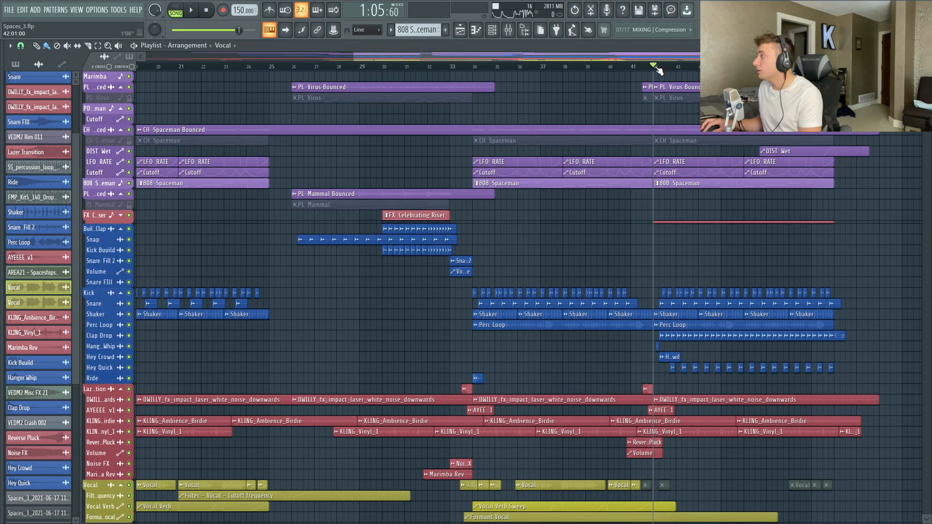
{"action": "right_click", "coordinate": [130, 88]}
{"action": "key", "text": "space"}
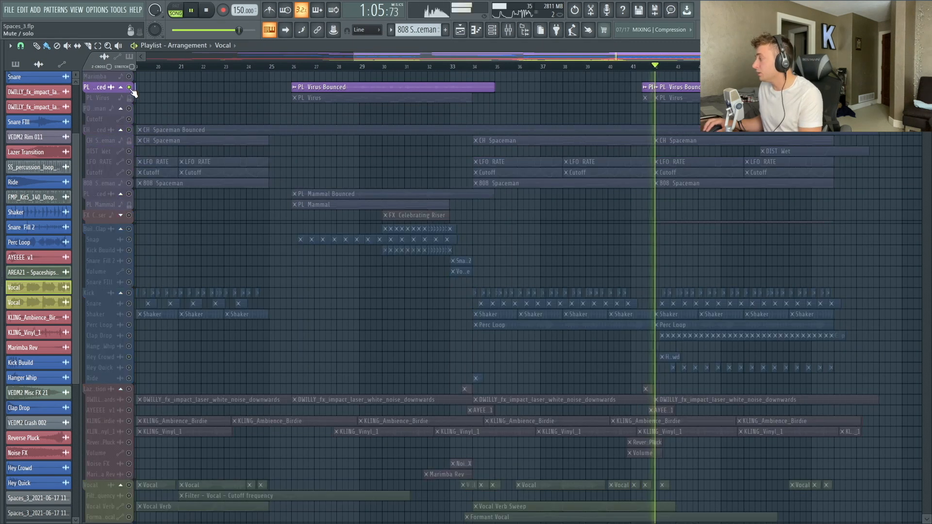
{"action": "key", "text": "space"}
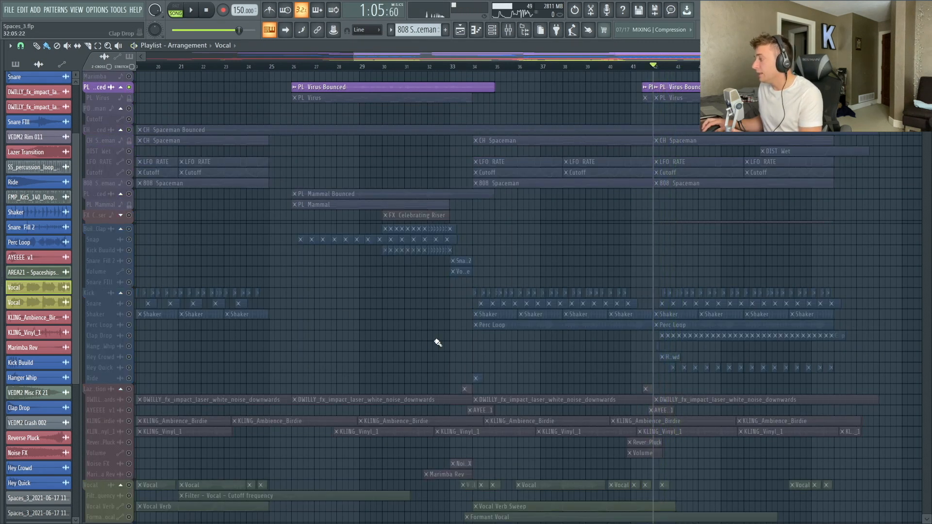
Solo the Kick drum group and play the drop drums from bar 42.
{"action": "scroll", "coordinate": [433, 337], "scroll_direction": "down", "scroll_amount": 1}
{"action": "right_click", "coordinate": [135, 313]}
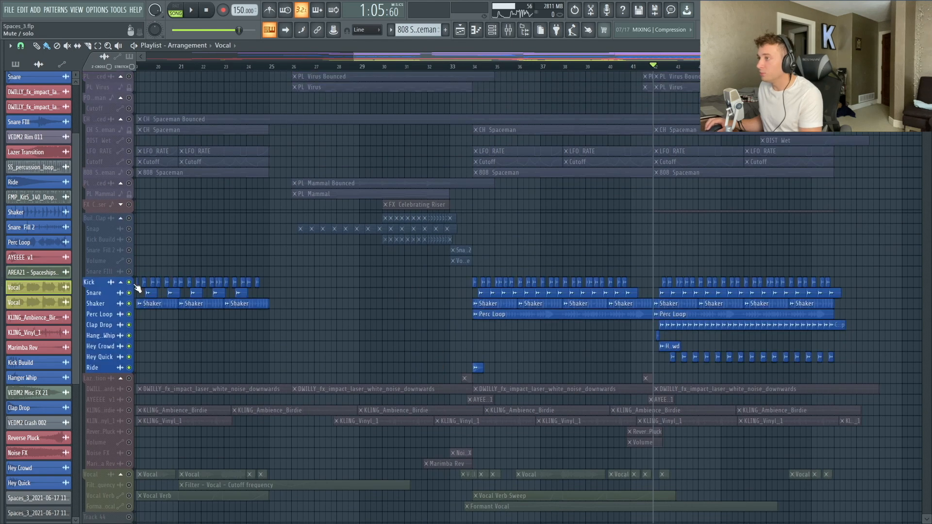
{"action": "key", "text": "space"}
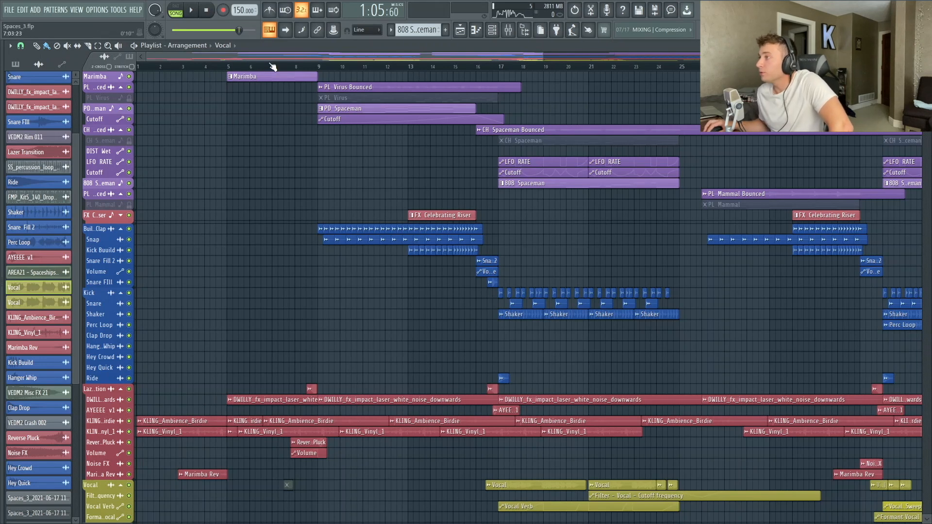
Expand the FX Celebrating Riser track group to reveal its FX Sweeping 2 track.
{"action": "left_click_drag", "start_coordinate": [226, 54], "coordinate": [316, 85]}
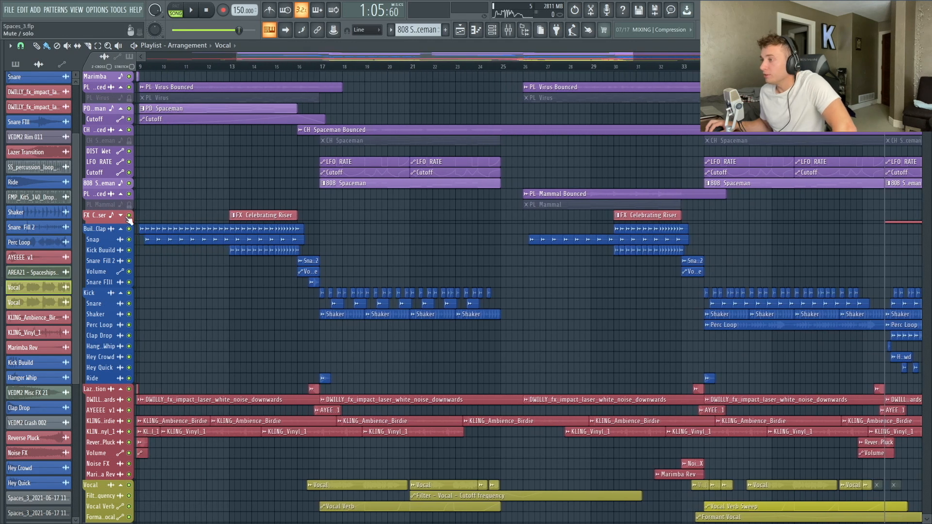
{"action": "left_click", "coordinate": [121, 216]}
{"action": "left_click_drag", "start_coordinate": [254, 58], "coordinate": [185, 80]}
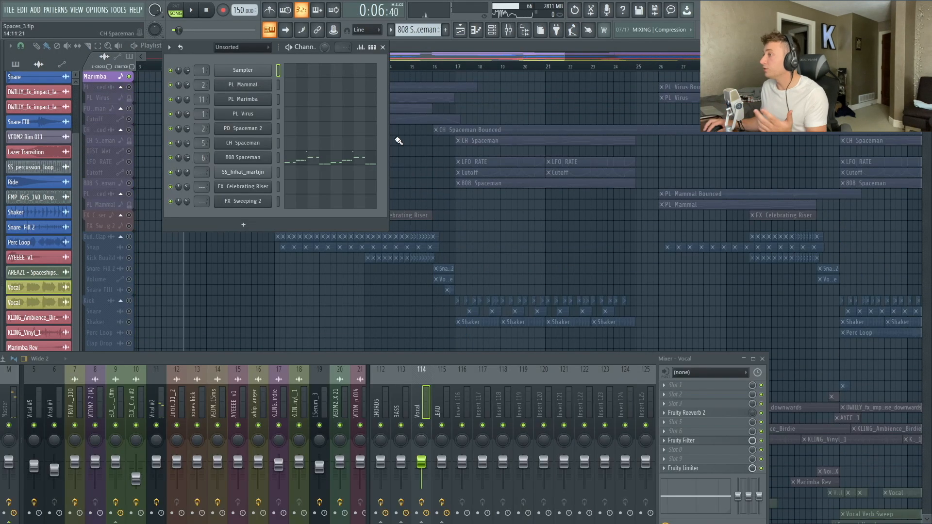
Play the soloed Marimba from bar 5 and bring up the PL Marimba channel's Vital patch, with the mixer closed.
{"action": "key", "text": "space"}
{"action": "left_click", "coordinate": [248, 100]}
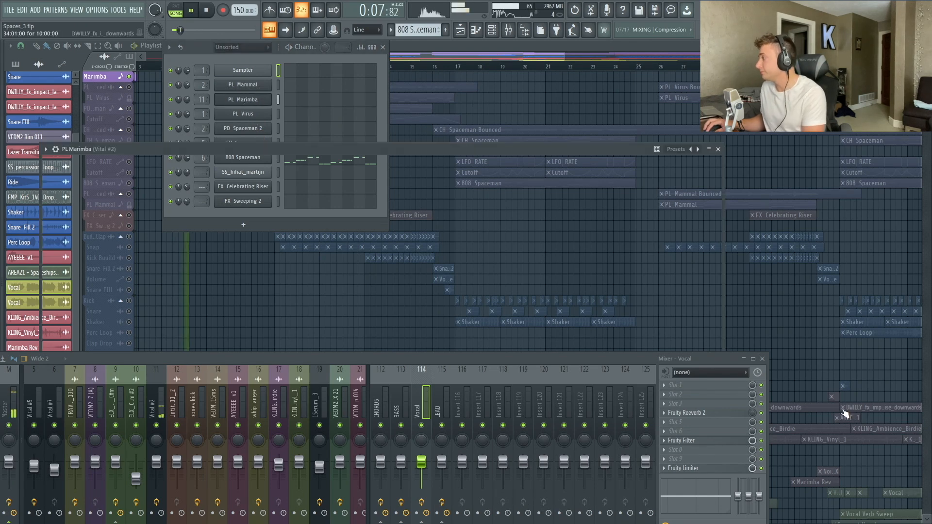
{"action": "left_click", "coordinate": [761, 359]}
{"action": "left_click_drag", "start_coordinate": [427, 151], "coordinate": [486, 94]}
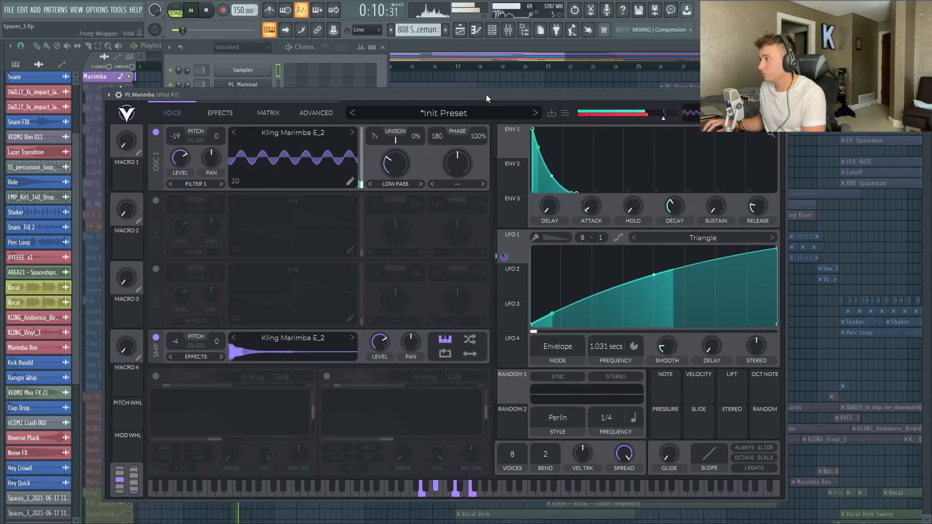
{"action": "key", "text": "space"}
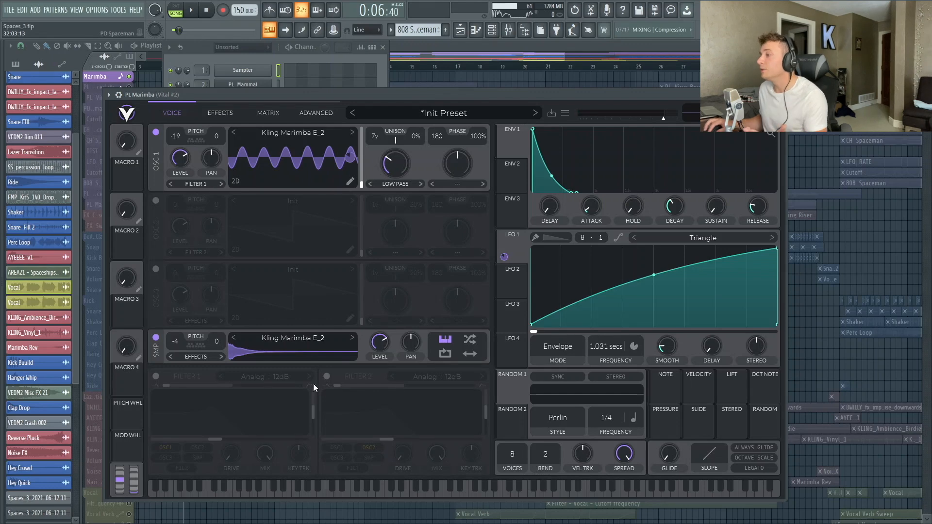
Compare the marimba's Vital layers in playback by muting and restoring OSC 1 and the sampler, and close the plugin.
{"action": "left_click", "coordinate": [156, 132]}
{"action": "left_click_drag", "start_coordinate": [161, 95], "coordinate": [160, 99]}
{"action": "key", "text": "space"}
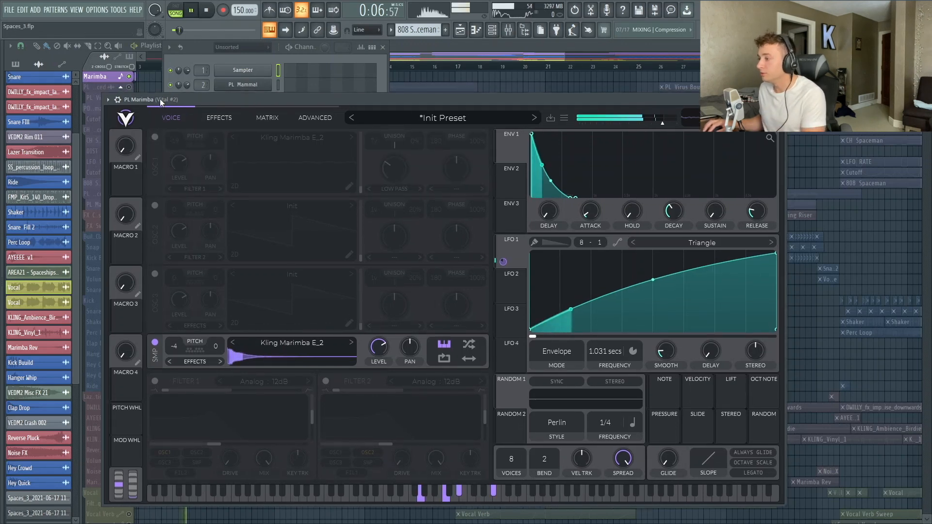
{"action": "left_click", "coordinate": [155, 138]}
{"action": "left_click", "coordinate": [154, 343]}
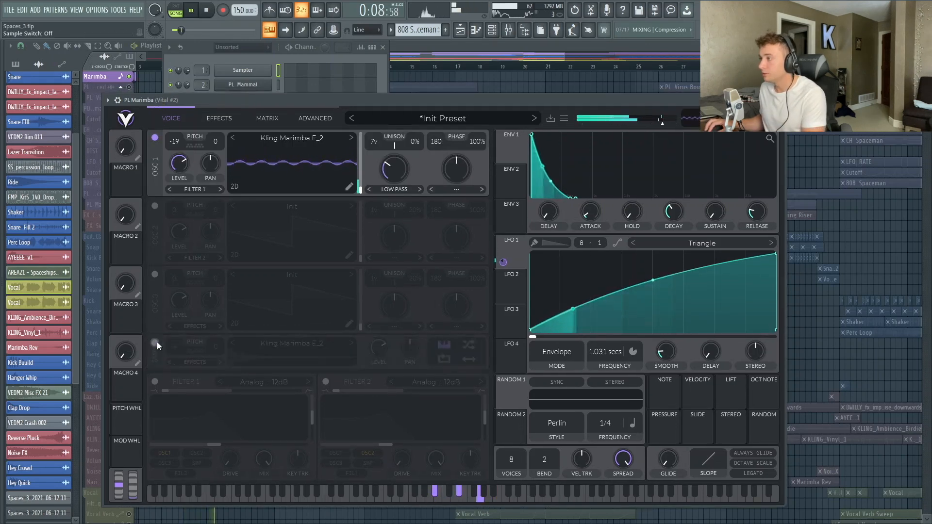
{"action": "left_click", "coordinate": [156, 343]}
{"action": "left_click_drag", "start_coordinate": [218, 103], "coordinate": [172, 103]}
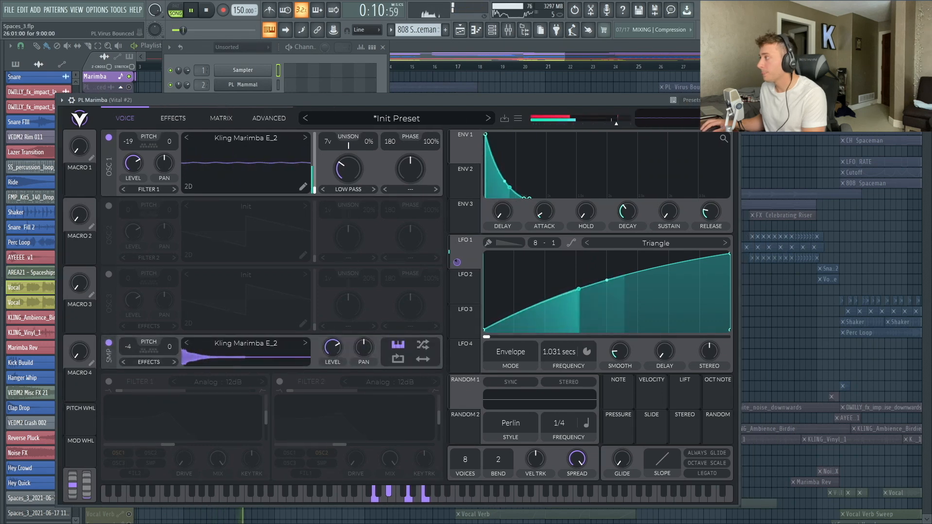
{"action": "key", "text": "space"}
{"action": "left_click", "coordinate": [504, 81]}
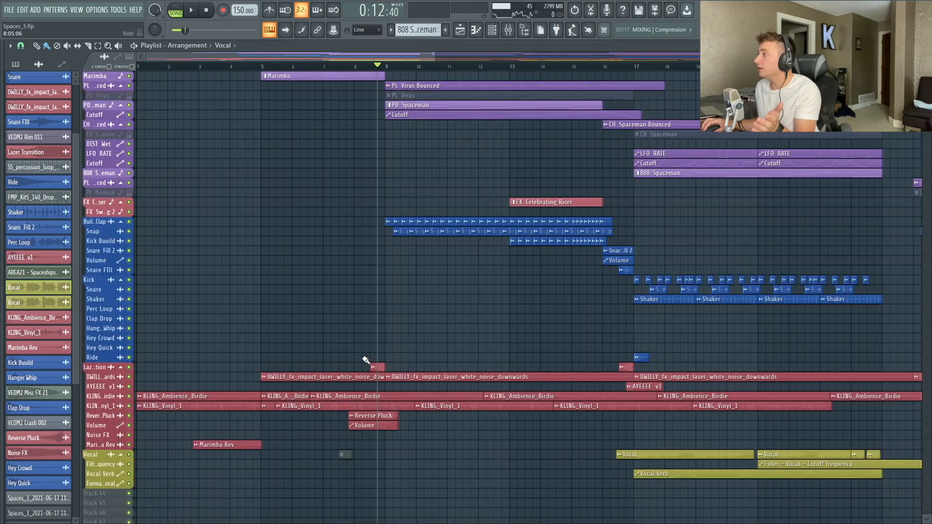
Solo the Lazer Transition track and play its clip leading into bar 9.
{"action": "right_click", "coordinate": [129, 367]}
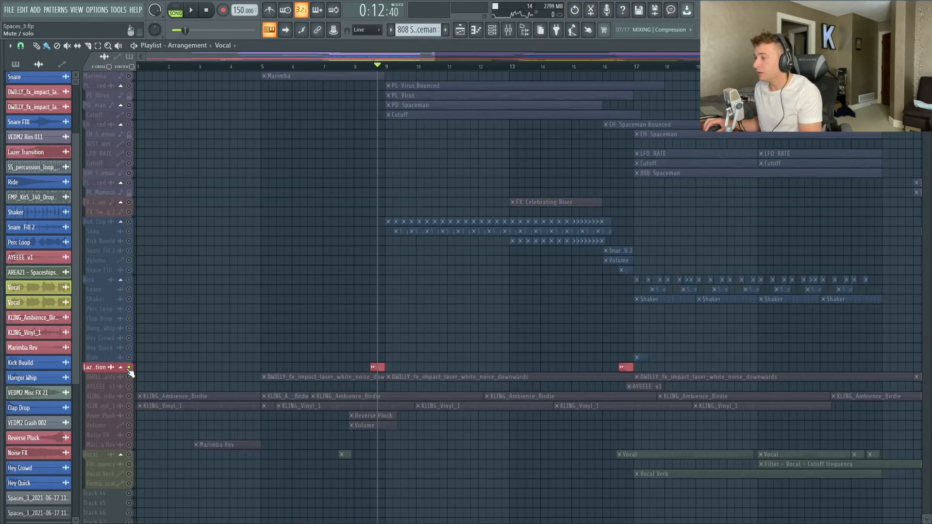
{"action": "left_click", "coordinate": [372, 67]}
{"action": "key", "text": "space"}
{"action": "key", "text": "space"}
Solo the Build Clap group and play the first buildup, examining its clap, snap and kick clips up close.
{"action": "left_click", "coordinate": [130, 376]}
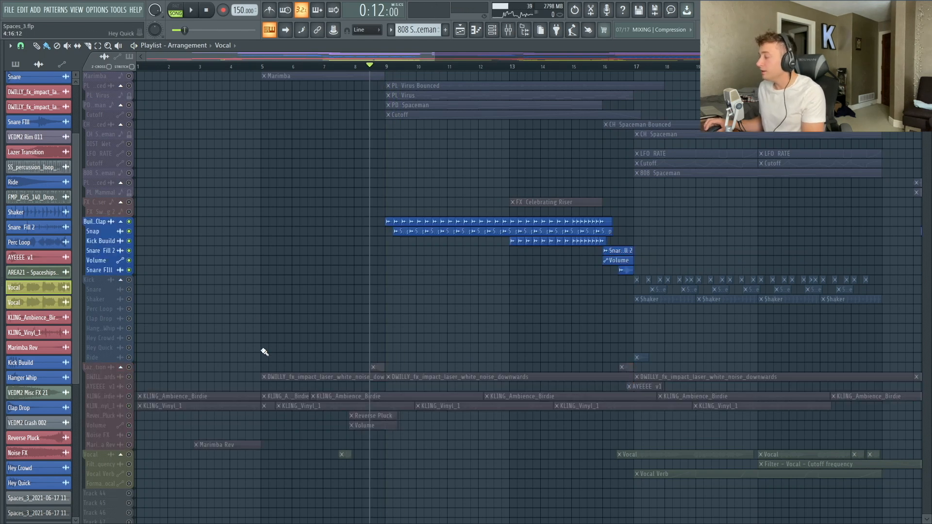
{"action": "left_click_drag", "start_coordinate": [267, 349], "coordinate": [809, 129]}
{"action": "key", "text": "space"}
{"action": "scroll", "coordinate": [236, 257], "scroll_direction": "down", "scroll_amount": 4}
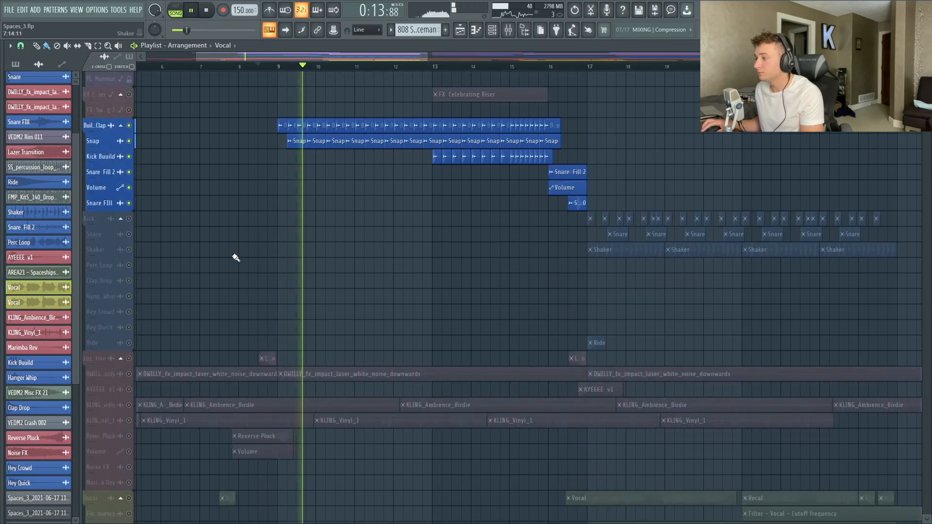
{"action": "left_click", "coordinate": [128, 359]}
{"action": "scroll", "coordinate": [141, 368], "scroll_direction": "up", "scroll_amount": 2}
{"action": "left_click_drag", "start_coordinate": [225, 383], "coordinate": [784, 67]}
Play the buildup drums from bar 13 and again from midway between bars 14 and 15.
{"action": "left_click", "coordinate": [430, 66]}
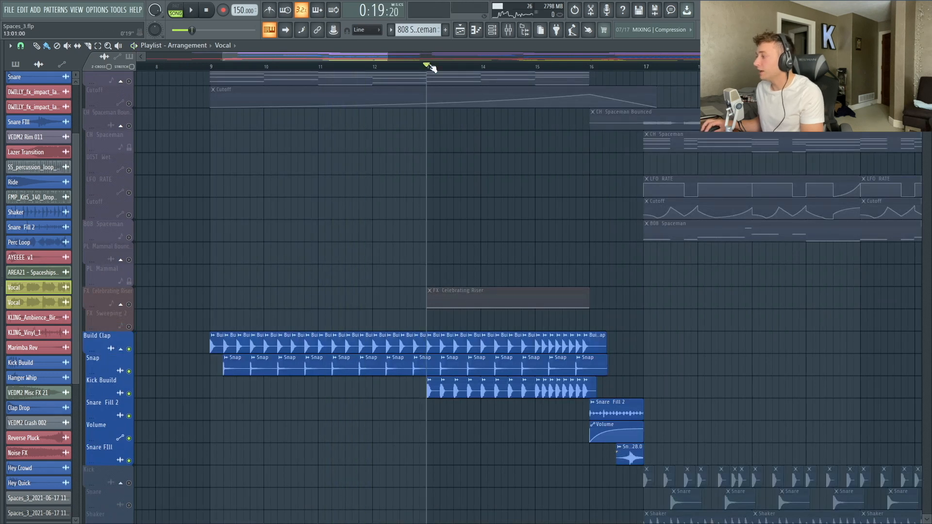
{"action": "key", "text": "space"}
{"action": "key", "text": "space"}
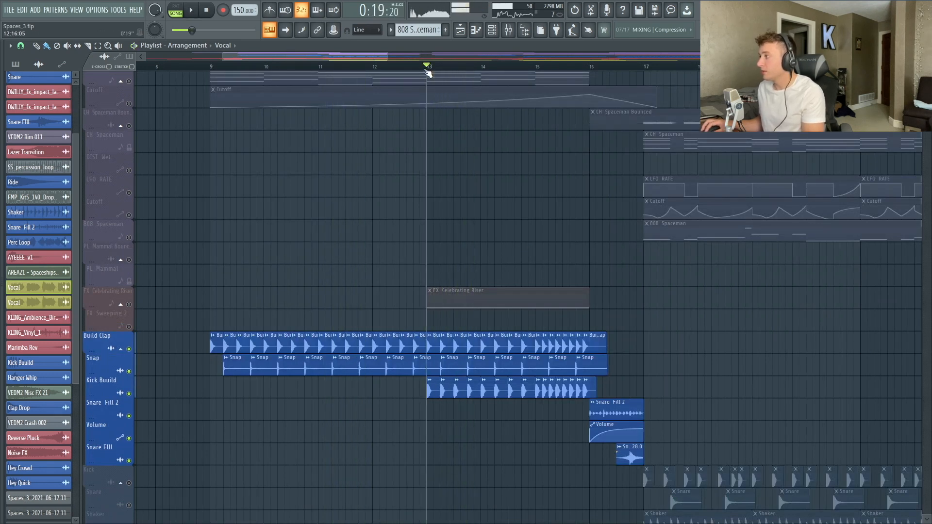
{"action": "left_click_drag", "start_coordinate": [509, 67], "coordinate": [517, 65]}
{"action": "key", "text": "space"}
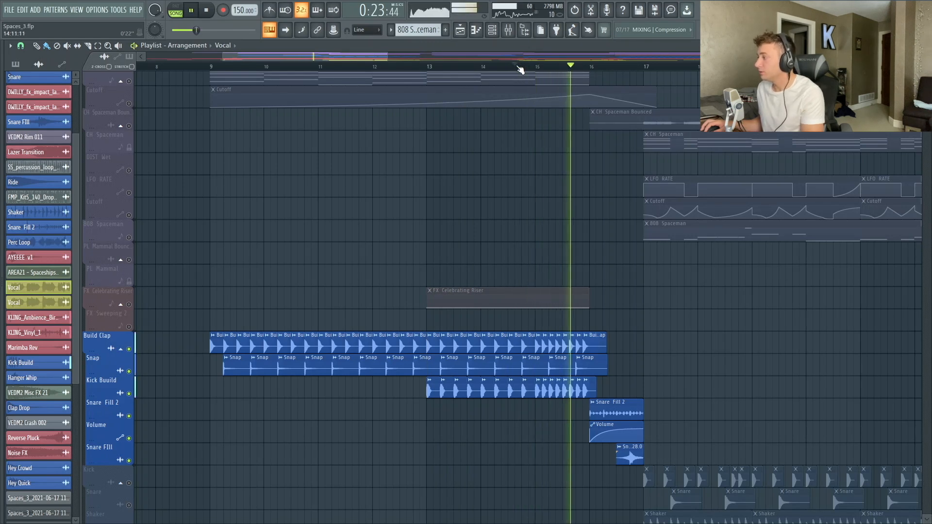
{"action": "key", "text": "space"}
Solo the FX Celebrating Riser group, play the riser from bar 13, and restore all tracks.
{"action": "left_click", "coordinate": [126, 310]}
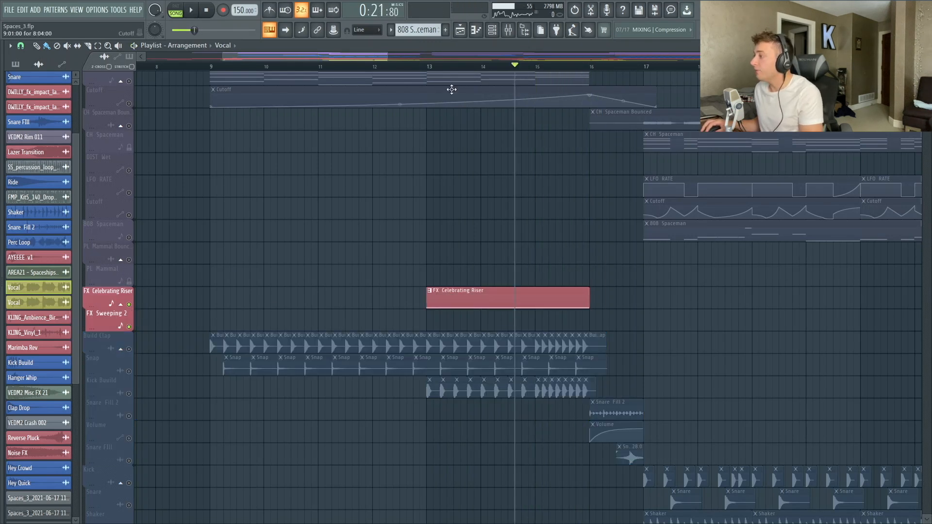
{"action": "left_click", "coordinate": [430, 68]}
{"action": "left_click", "coordinate": [492, 33]}
{"action": "left_click", "coordinate": [492, 33]}
{"action": "key", "text": "space"}
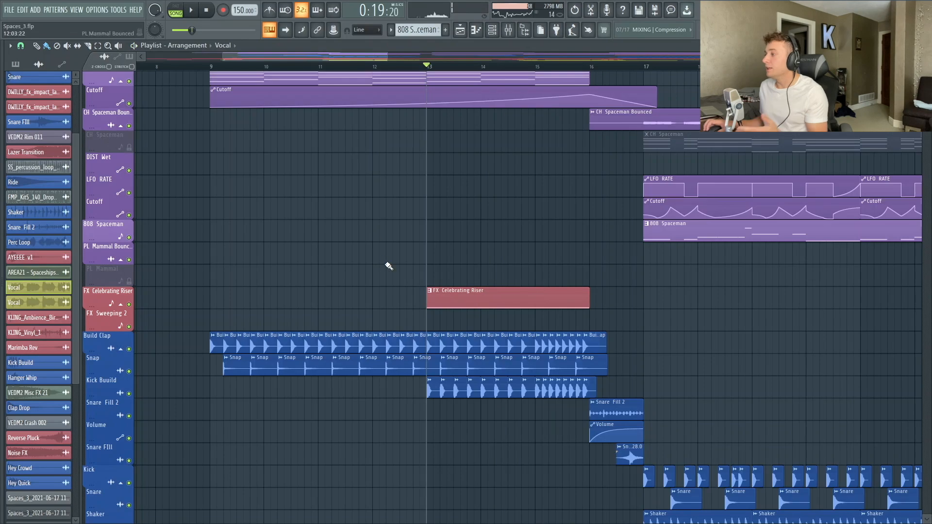
Examine the playlist from the intro and first buildup through to the break and second buildup after bar 25.
{"action": "scroll", "coordinate": [386, 263], "scroll_direction": "up", "scroll_amount": 3}
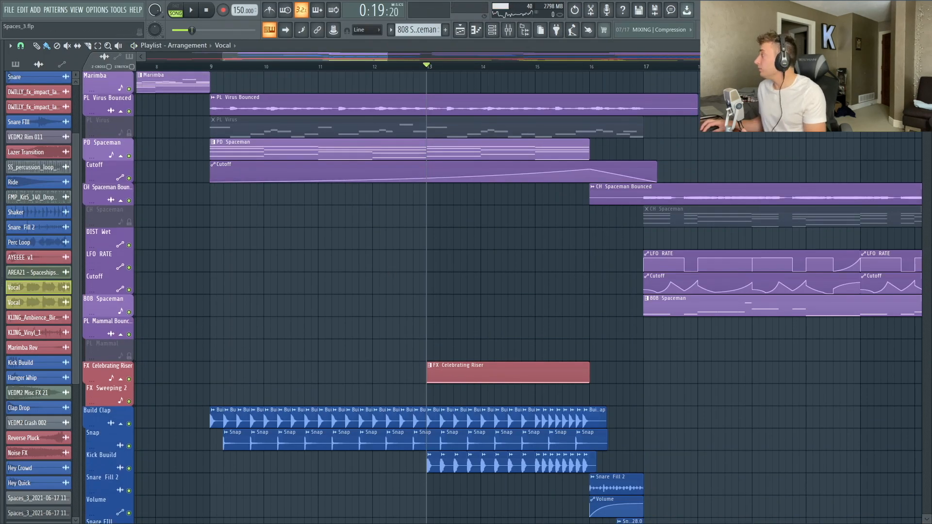
{"action": "scroll", "coordinate": [528, 291], "scroll_direction": "down", "scroll_amount": 3}
{"action": "scroll", "coordinate": [528, 291], "scroll_direction": "up", "scroll_amount": 2}
{"action": "scroll", "coordinate": [528, 291], "scroll_direction": "down", "scroll_amount": 2}
{"action": "scroll", "coordinate": [528, 291], "scroll_direction": "up", "scroll_amount": 2}
{"action": "scroll", "coordinate": [528, 291], "scroll_direction": "down", "scroll_amount": 2}
{"action": "left_click_drag", "start_coordinate": [371, 59], "coordinate": [310, 73]}
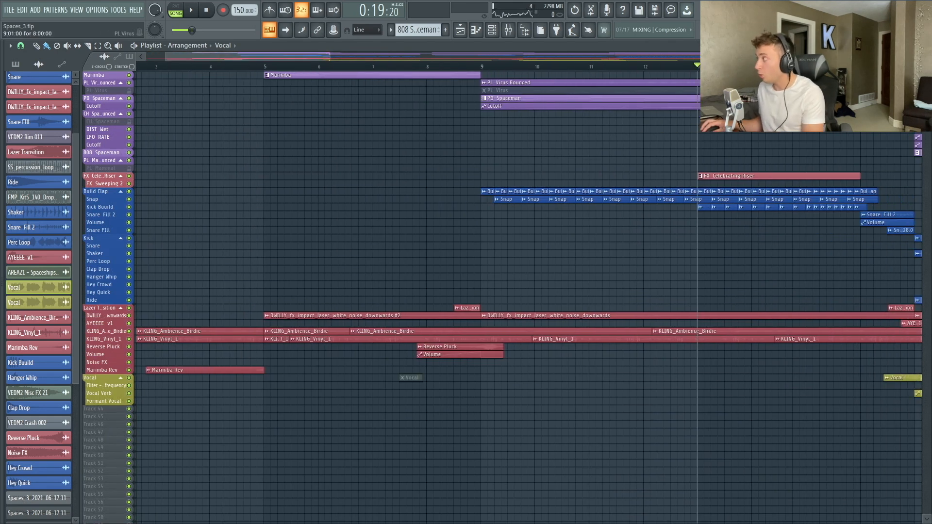
{"action": "scroll", "coordinate": [501, 297], "scroll_direction": "up", "scroll_amount": 3}
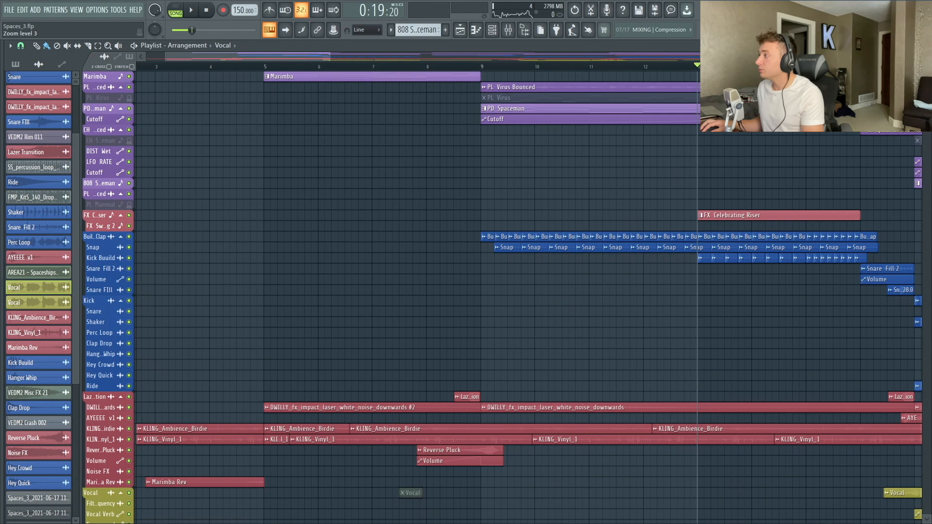
{"action": "left_click_drag", "start_coordinate": [329, 59], "coordinate": [677, 90]}
{"action": "scroll", "coordinate": [414, 361], "scroll_direction": "down", "scroll_amount": 4}
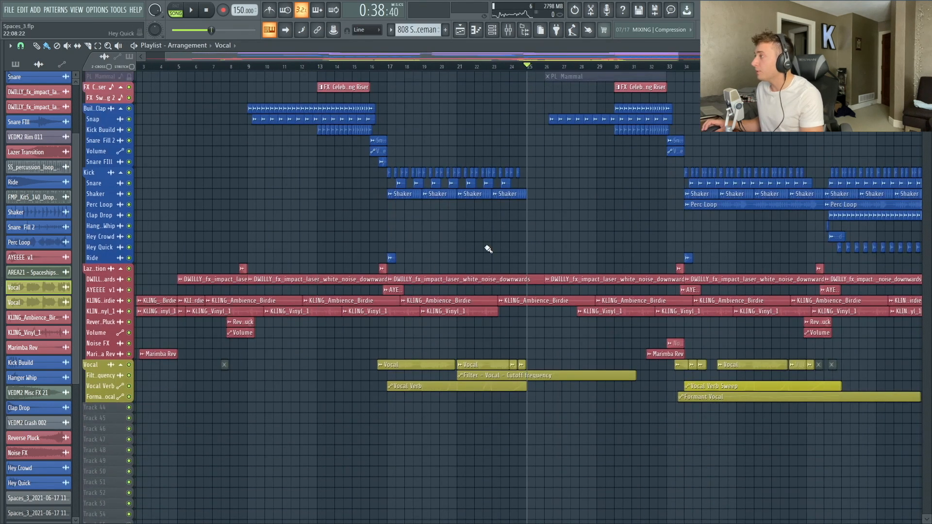
{"action": "scroll", "coordinate": [487, 248], "scroll_direction": "up", "scroll_amount": 2}
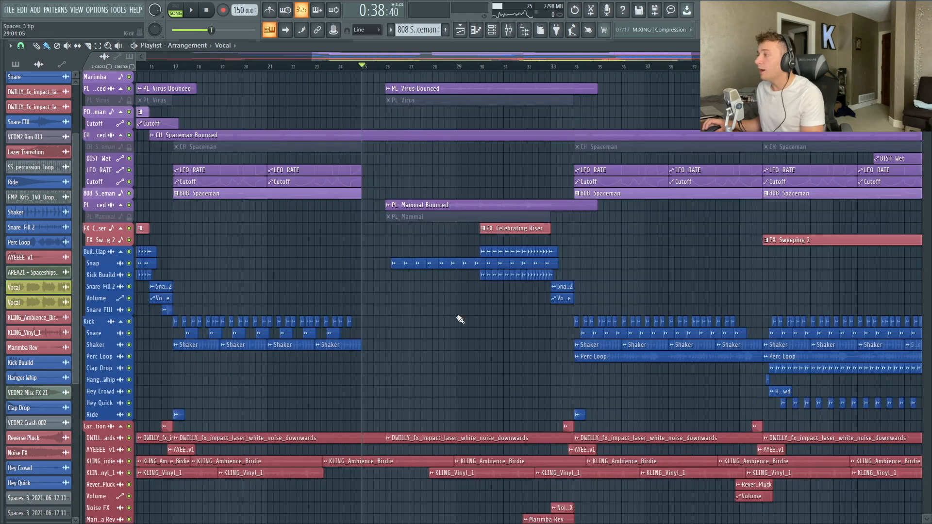
Solo the PL Mammal Bounced track and play it from bar 26.
{"action": "right_click", "coordinate": [129, 205]}
{"action": "left_click", "coordinate": [387, 66]}
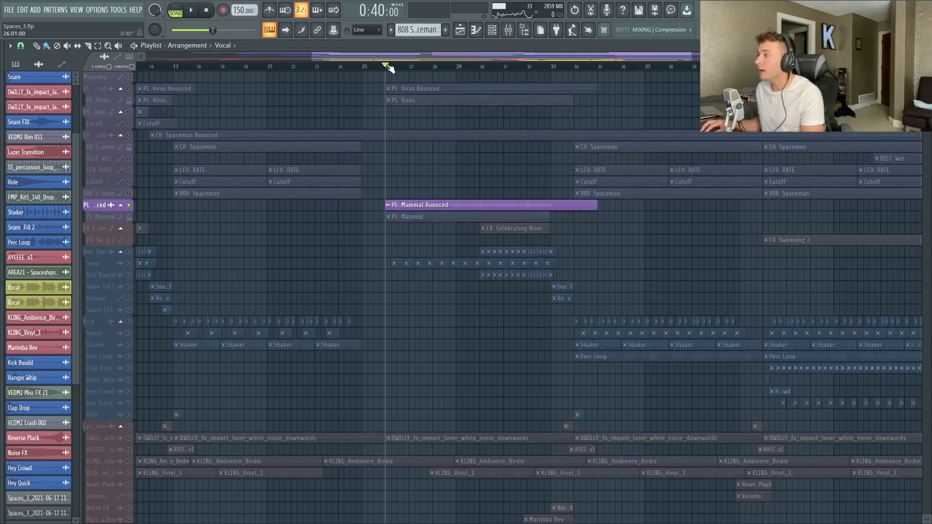
{"action": "key", "text": "space"}
{"action": "key", "text": "space"}
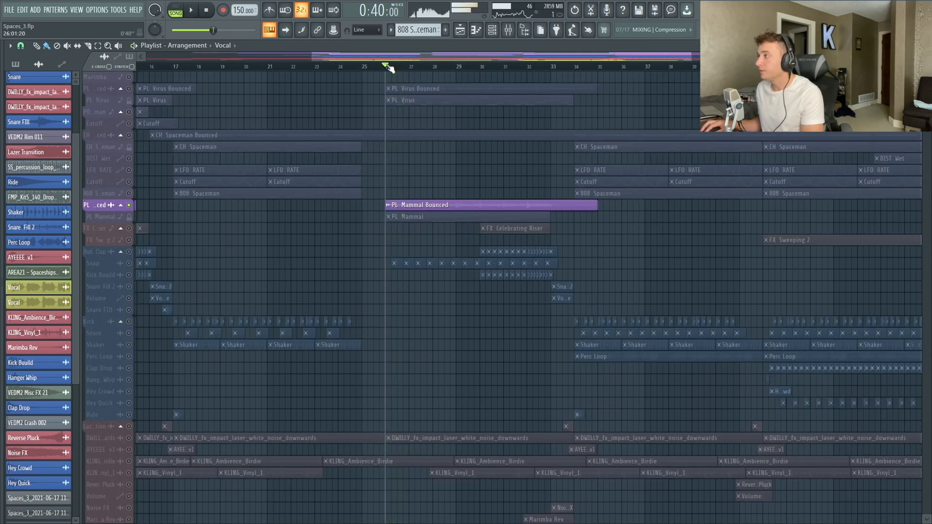
{"action": "key", "text": "space"}
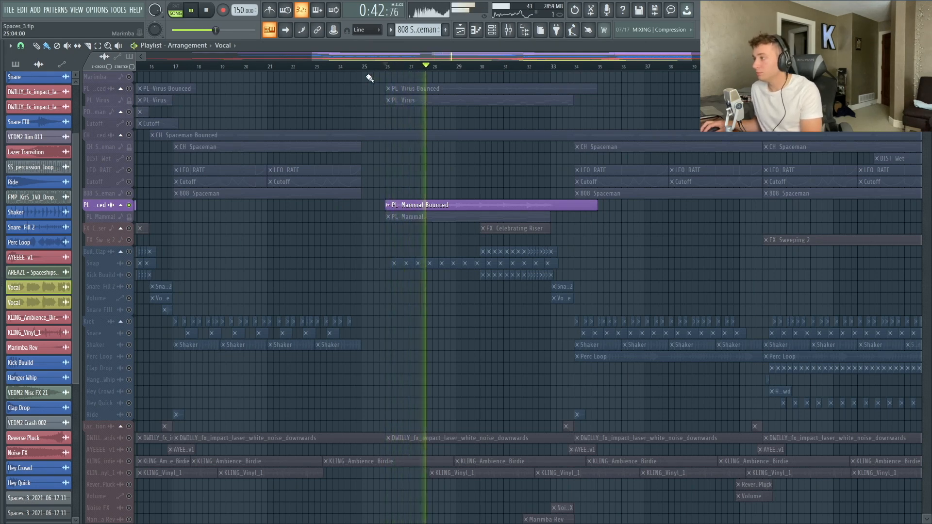
{"action": "key", "text": "space"}
Add PL Virus Bounced and the Build Clap group to the soloed PL Mammal Bounced track and play them from bar 26.
{"action": "left_click", "coordinate": [128, 89]}
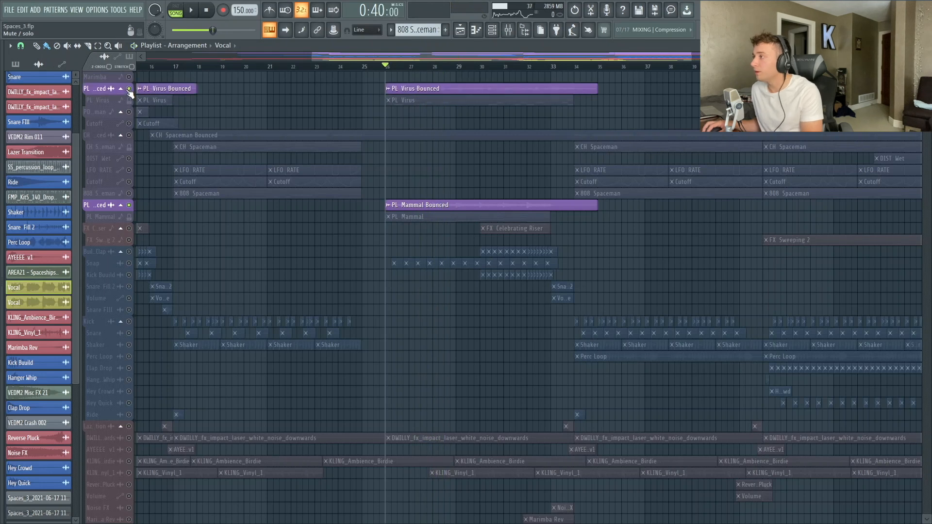
{"action": "key", "text": "space"}
{"action": "left_click", "coordinate": [130, 264]}
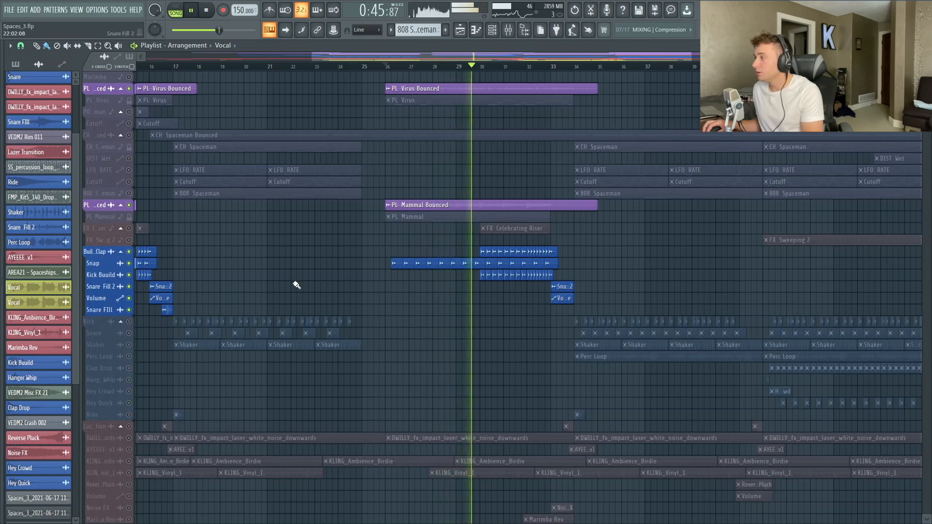
{"action": "key", "text": "space"}
Examine the sample settings of the Snap, Build Clap and Kick Buuild clips in the second buildup, and close them.
{"action": "double_click", "coordinate": [459, 263]}
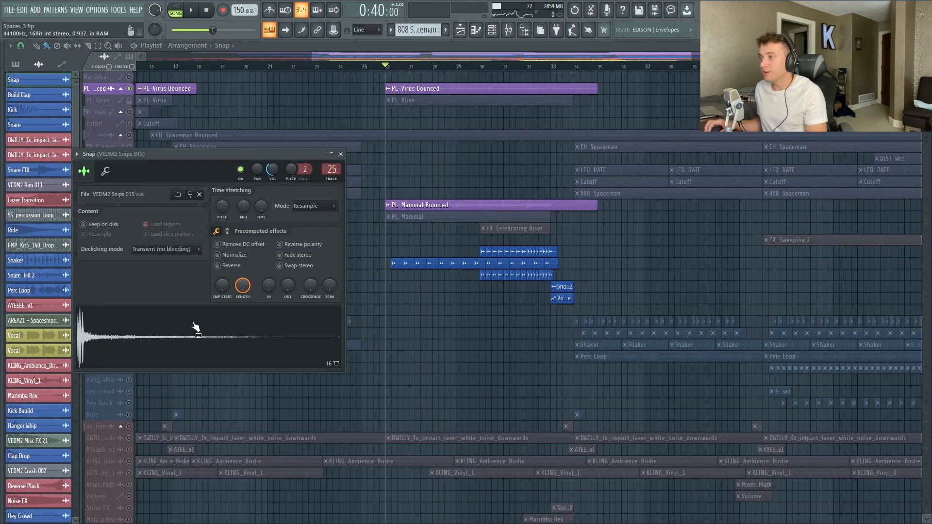
{"action": "double_click", "coordinate": [502, 275]}
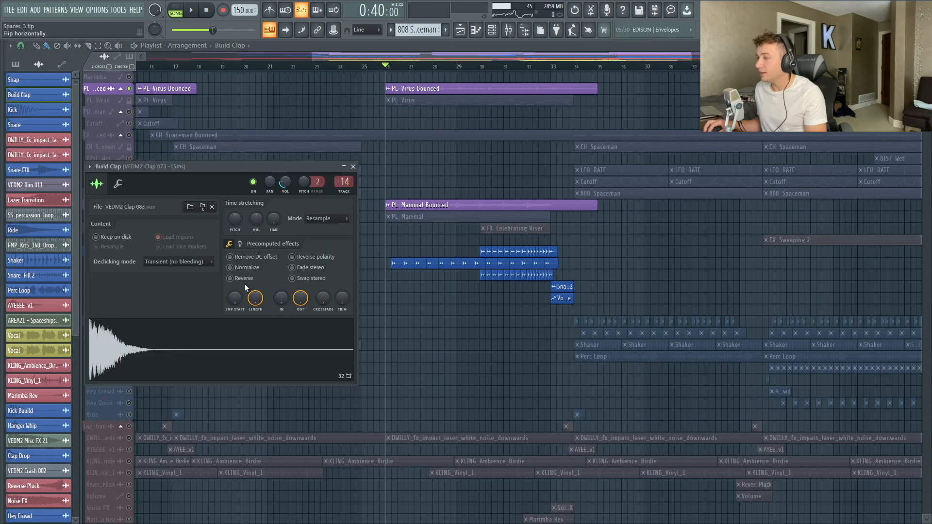
{"action": "double_click", "coordinate": [503, 278]}
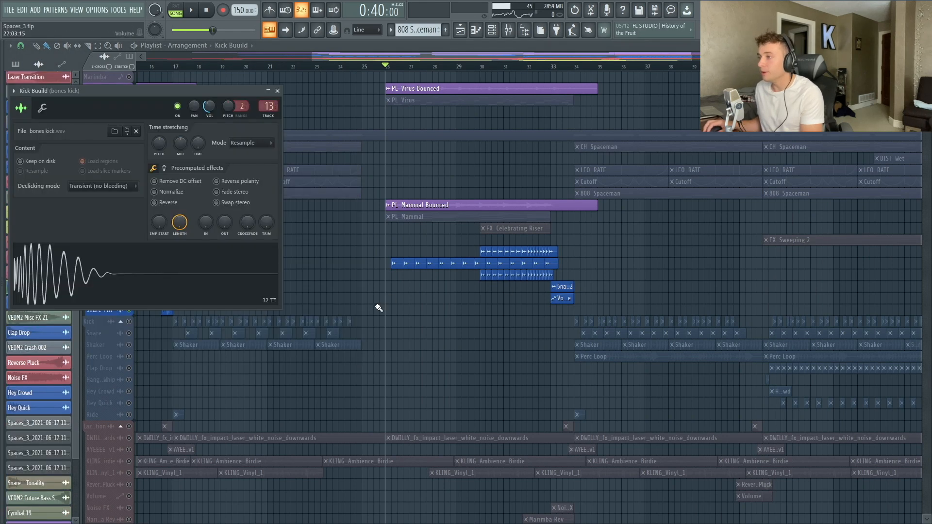
{"action": "key", "text": "Escape"}
{"action": "scroll", "coordinate": [519, 348], "scroll_direction": "down", "scroll_amount": 3}
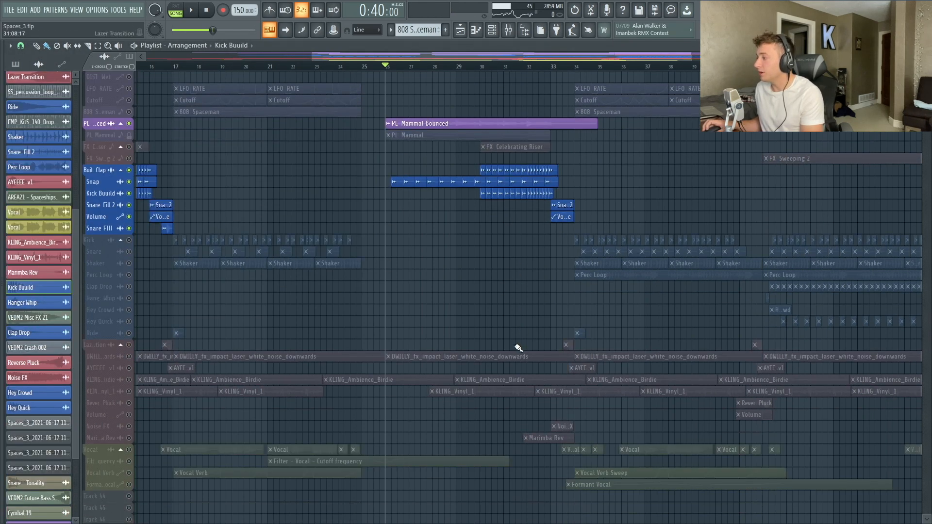